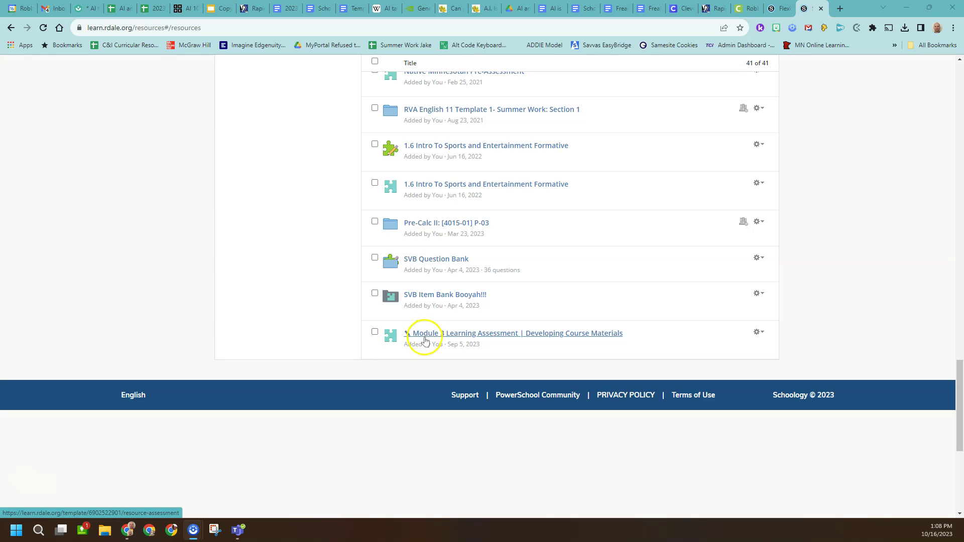
Review the assessments stored in the Home resources and open the Export test collection.
scroll(431, 267, up, 3)
scroll(430, 267, up, 6)
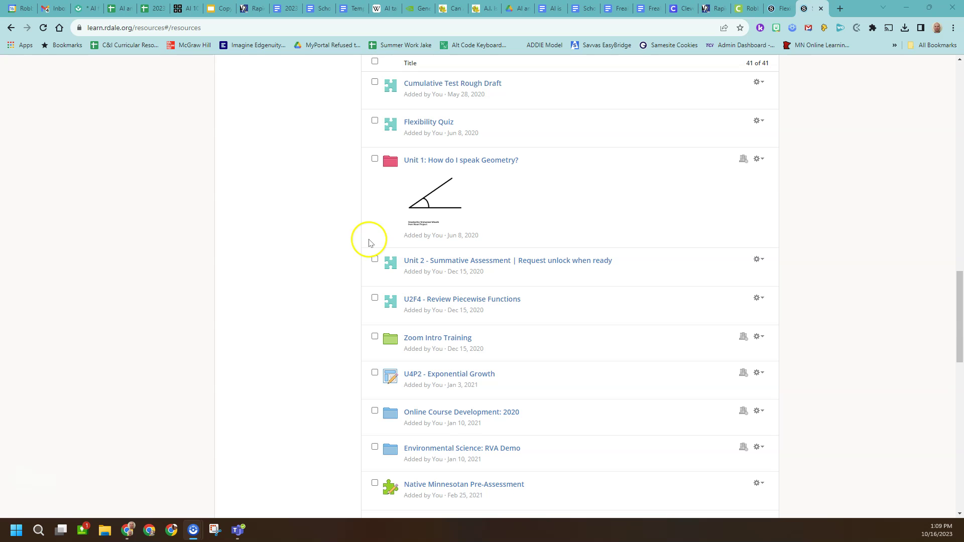
scroll(391, 240, up, 15)
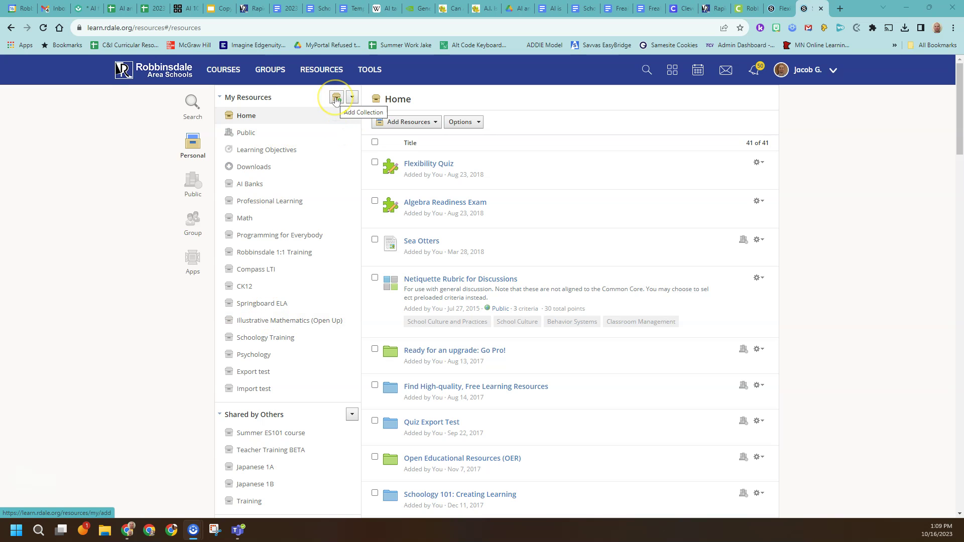
click(246, 373)
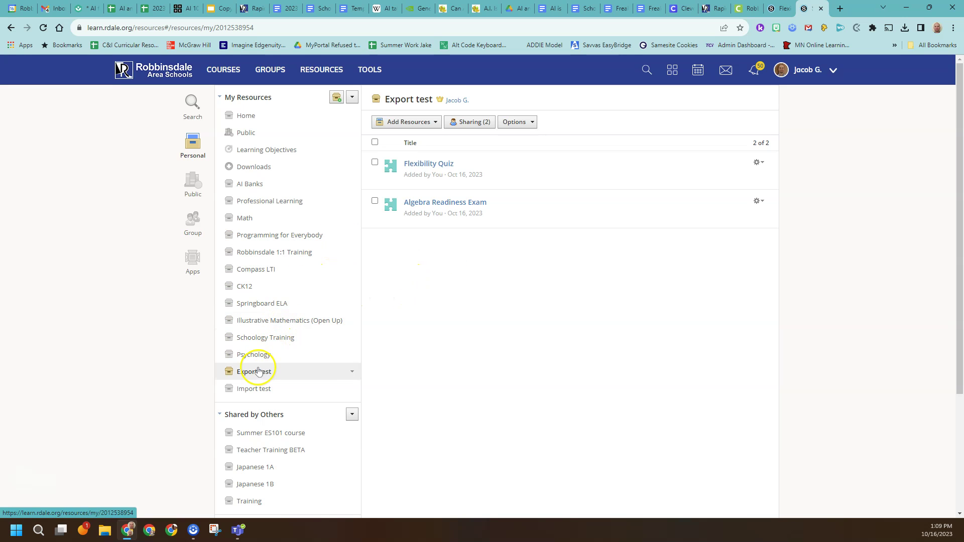
Export the Export test collection as a Common Cartridge (IMSCC) file, with no folder selected.
click(352, 99)
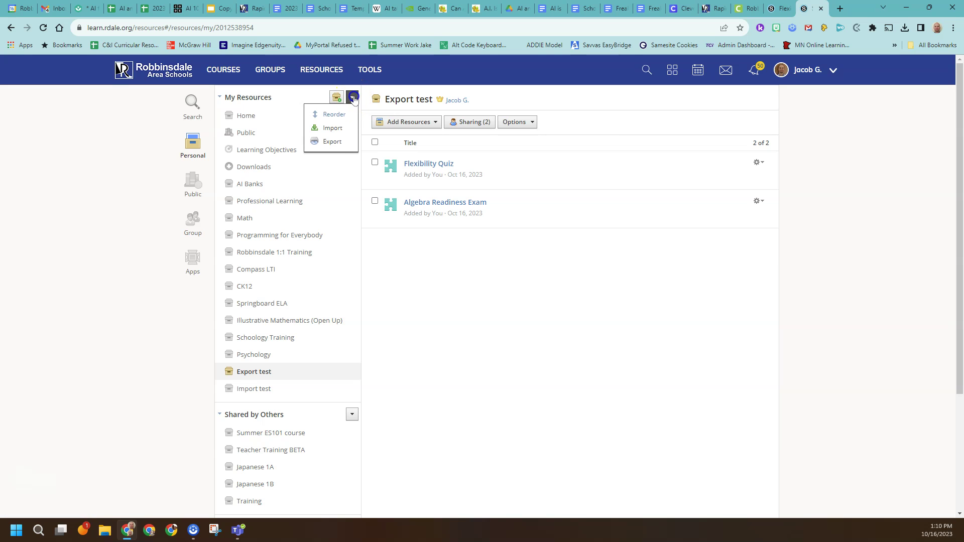
click(332, 141)
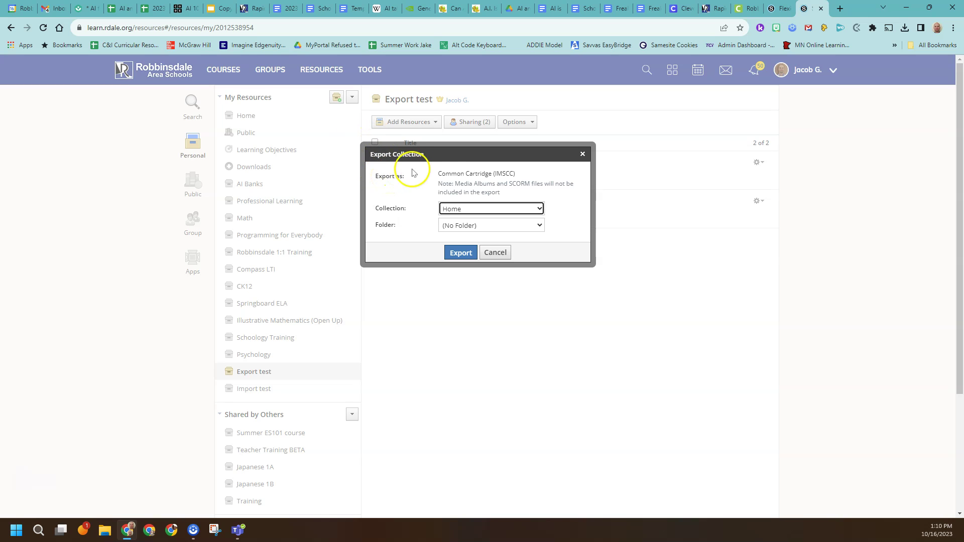
drag(440, 175, 518, 174)
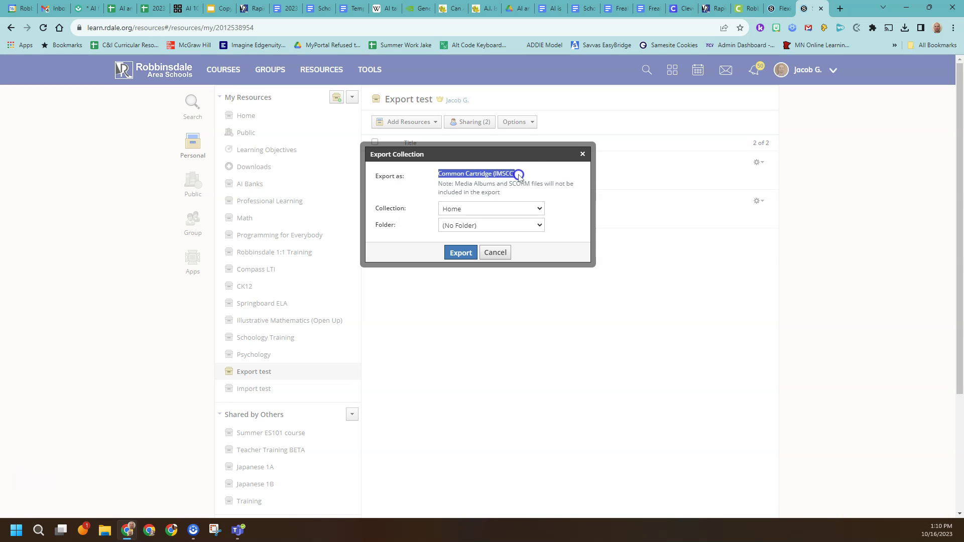
click(534, 171)
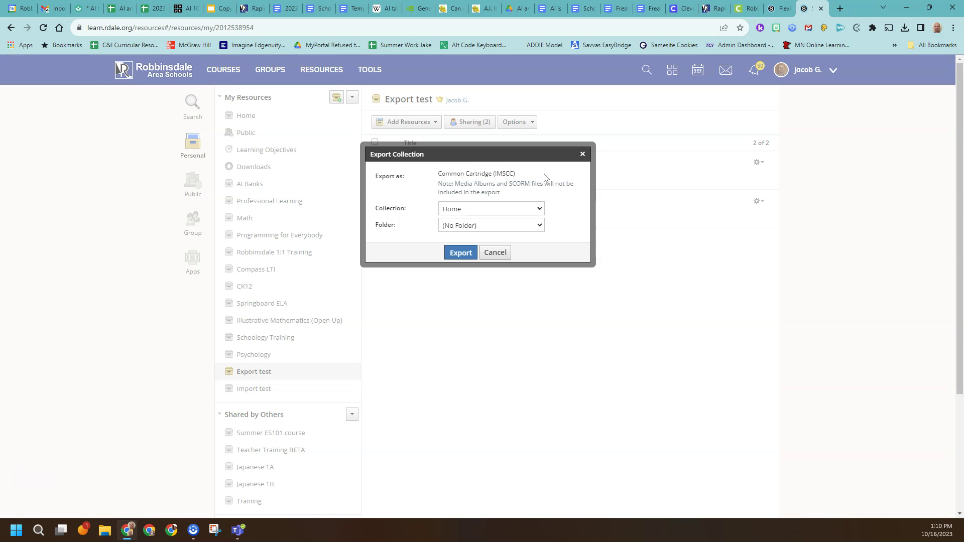
drag(539, 174, 504, 175)
click(539, 209)
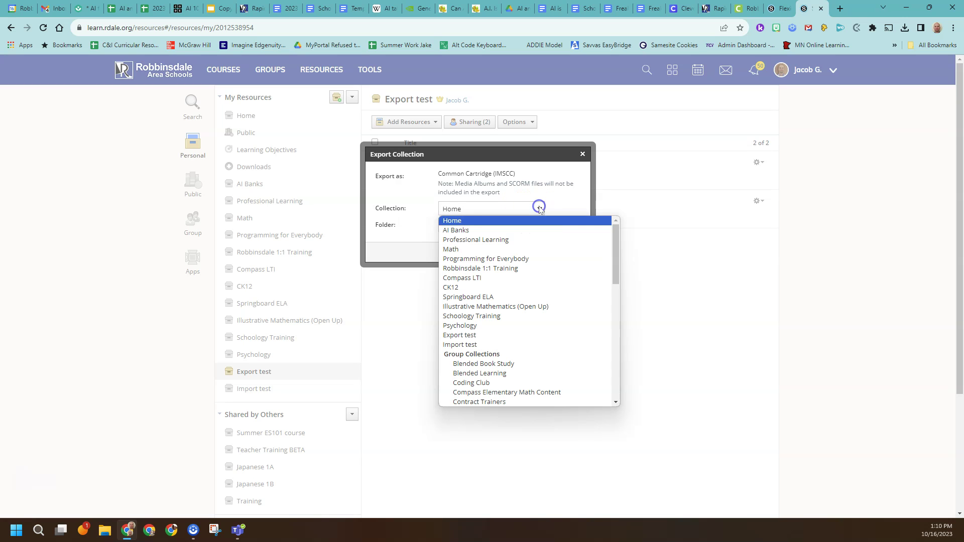
click(486, 339)
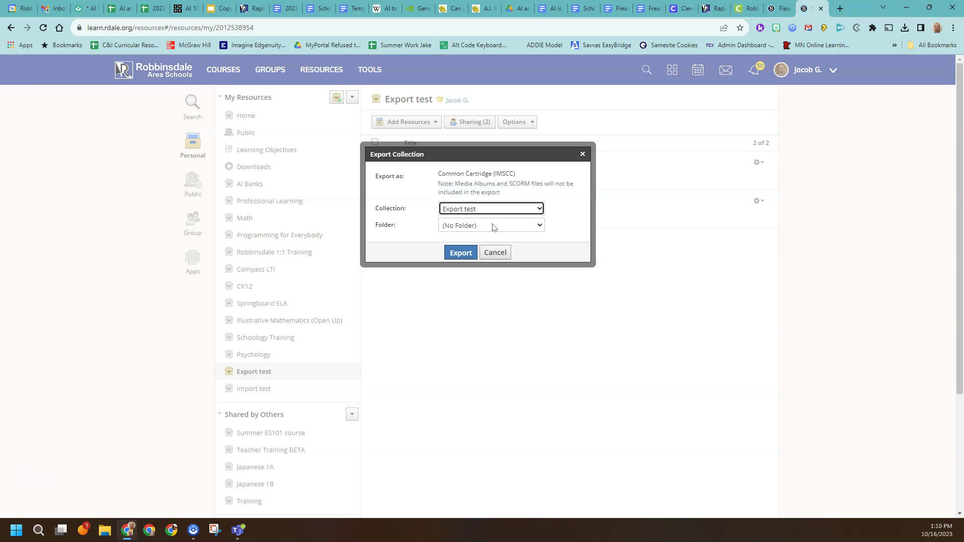
click(459, 252)
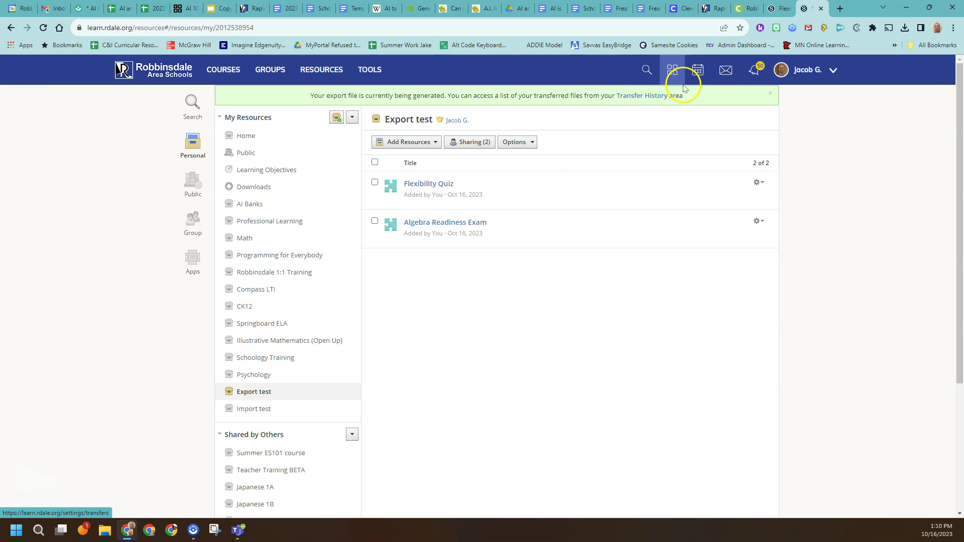
Download the newest Export-test.imscc from the account's transfer history and save it to the Desktop as "delete me".
click(813, 70)
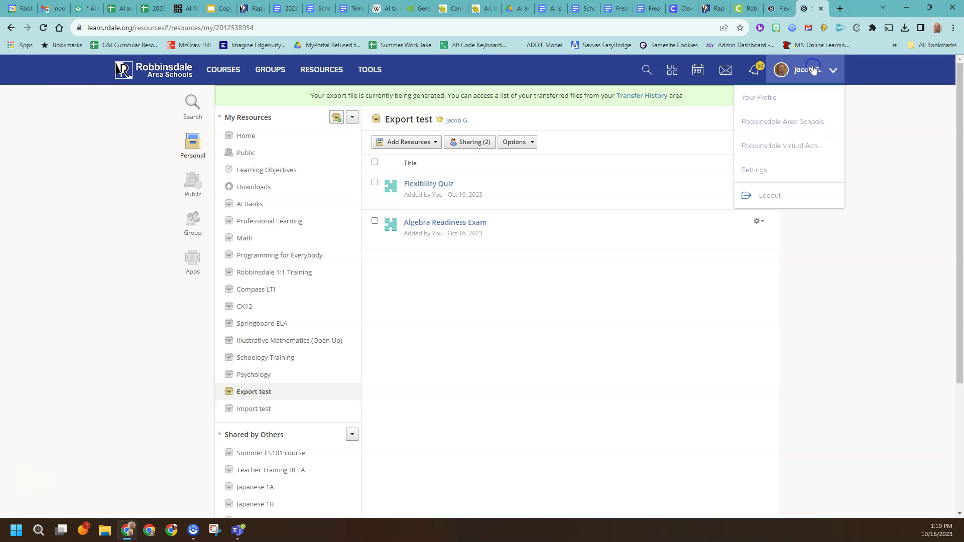
click(761, 171)
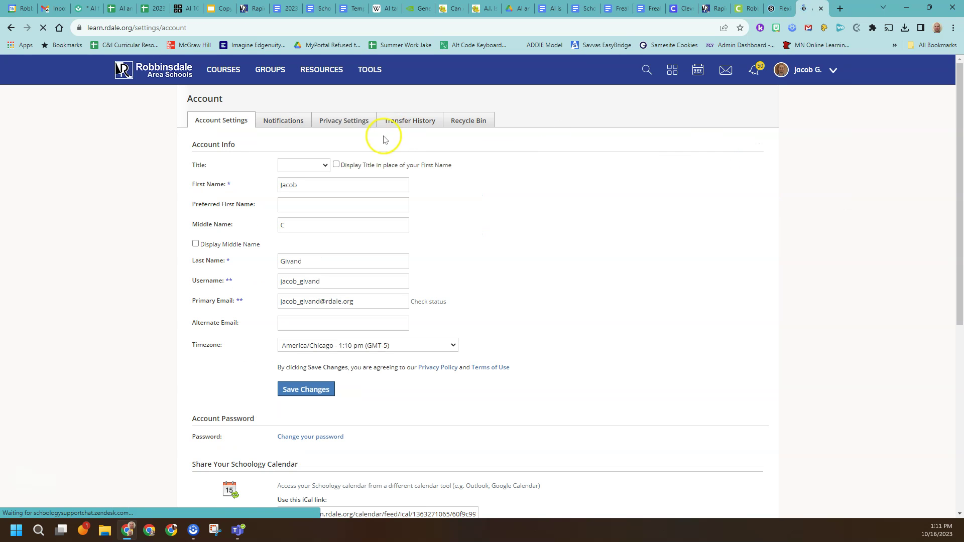
click(408, 122)
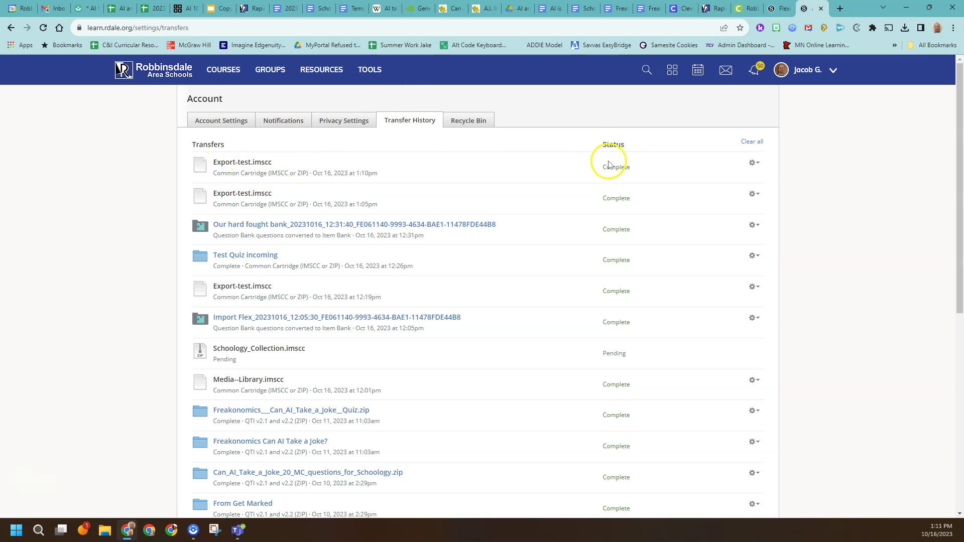
click(756, 168)
click(738, 193)
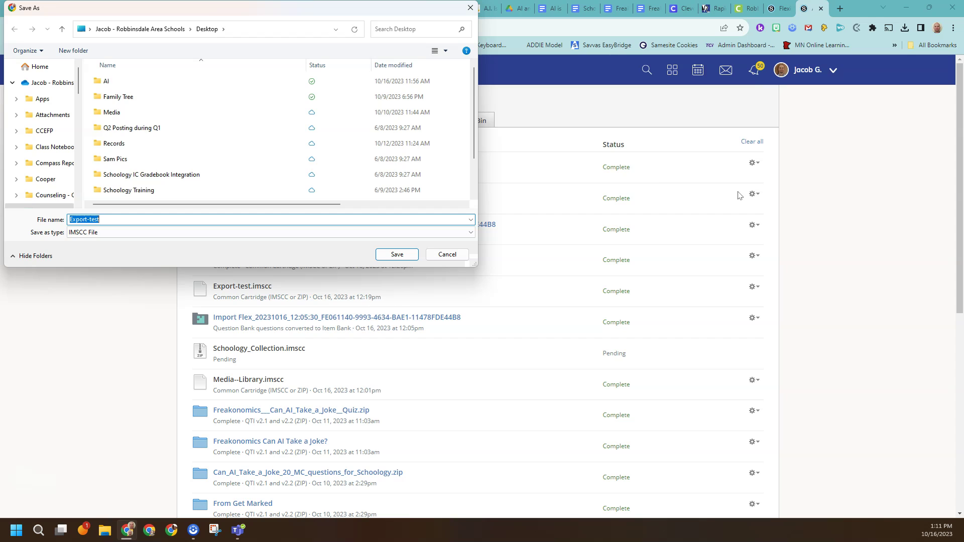
click(176, 296)
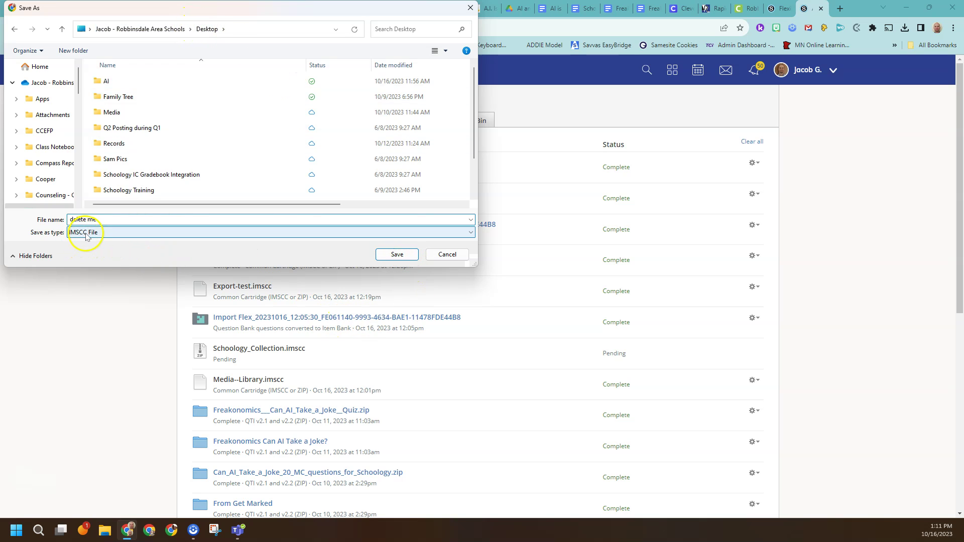
click(397, 254)
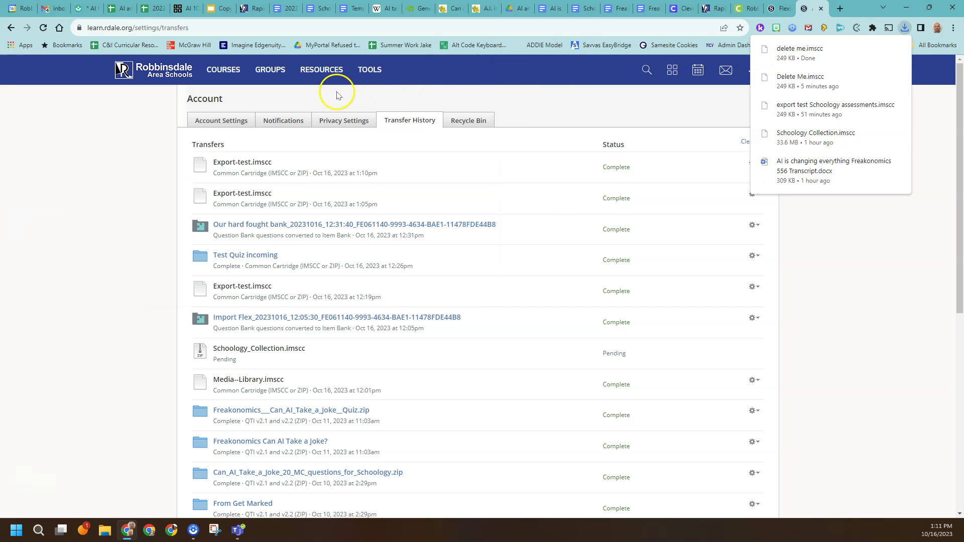
Set up a Common Cartridge import into the existing Import test collection, with a new folder titled "new test quiz files".
click(326, 69)
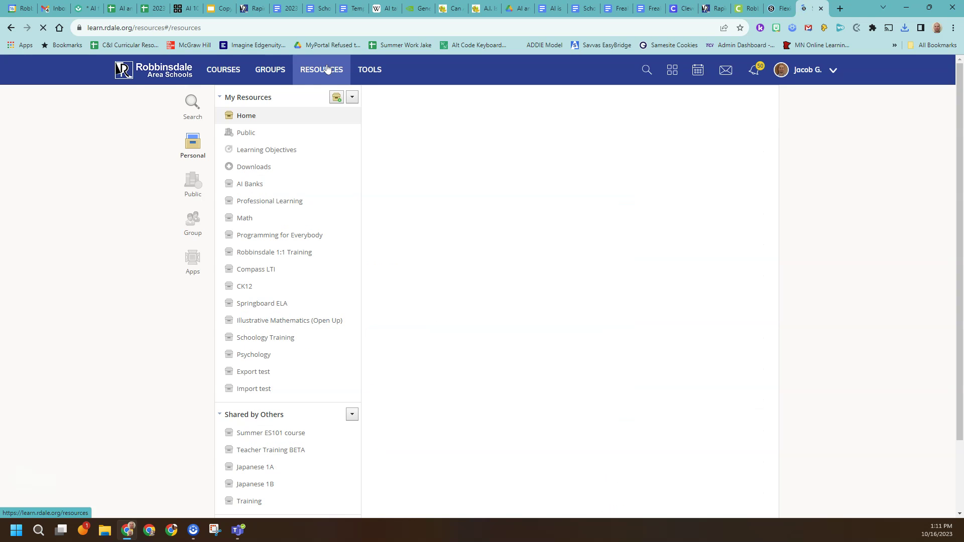
click(353, 98)
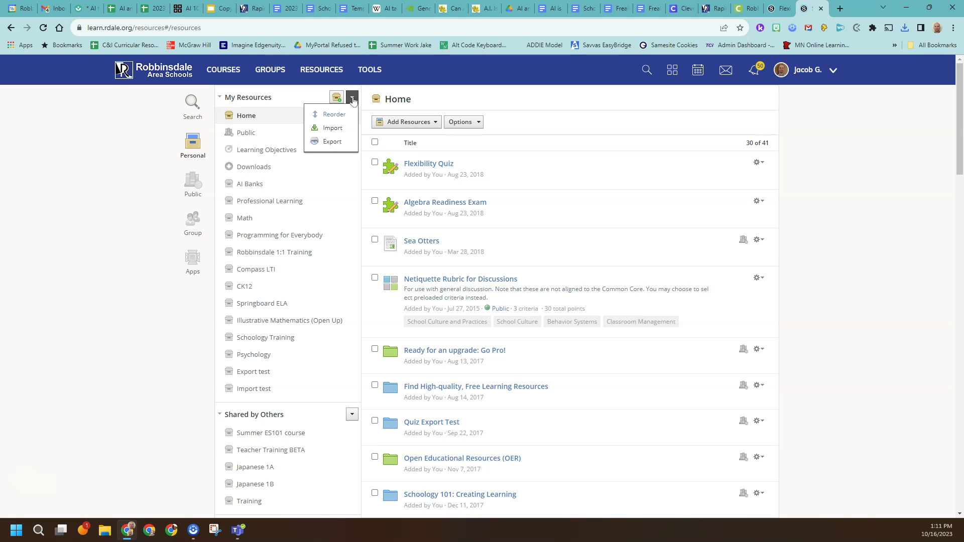
click(336, 132)
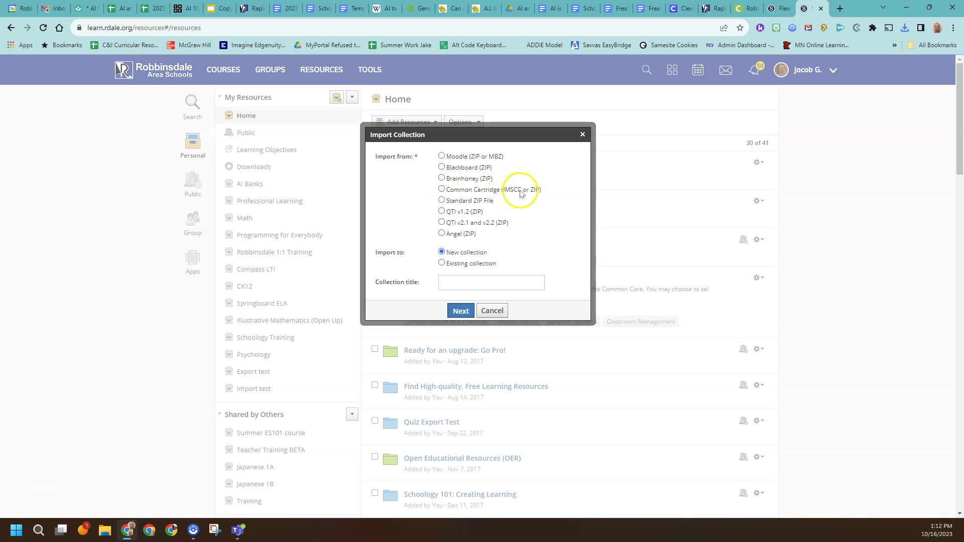
click(441, 190)
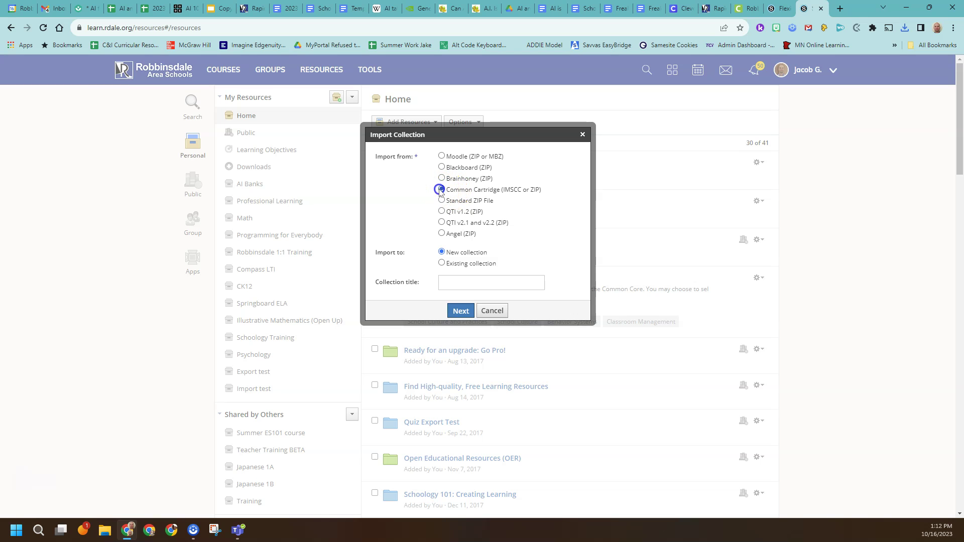
click(442, 264)
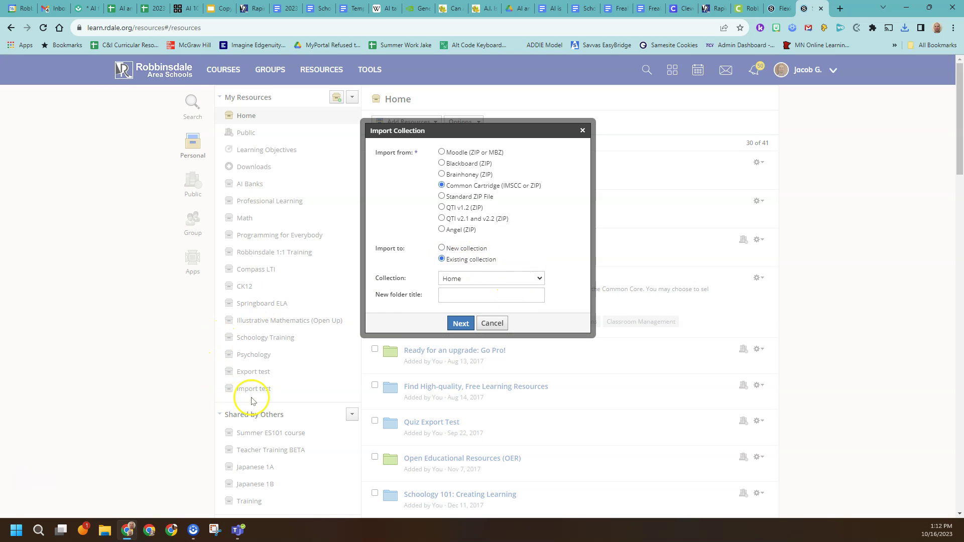
click(538, 280)
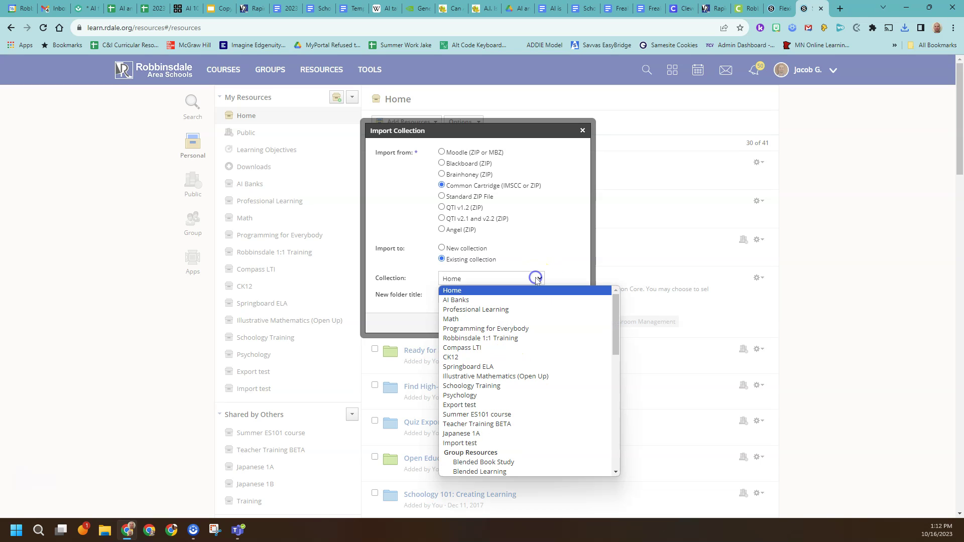
click(463, 445)
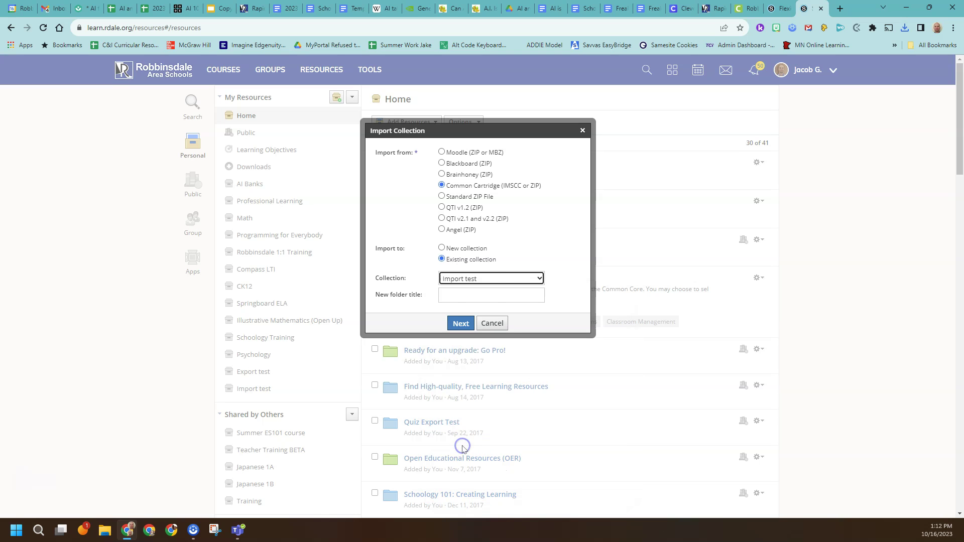
click(462, 295)
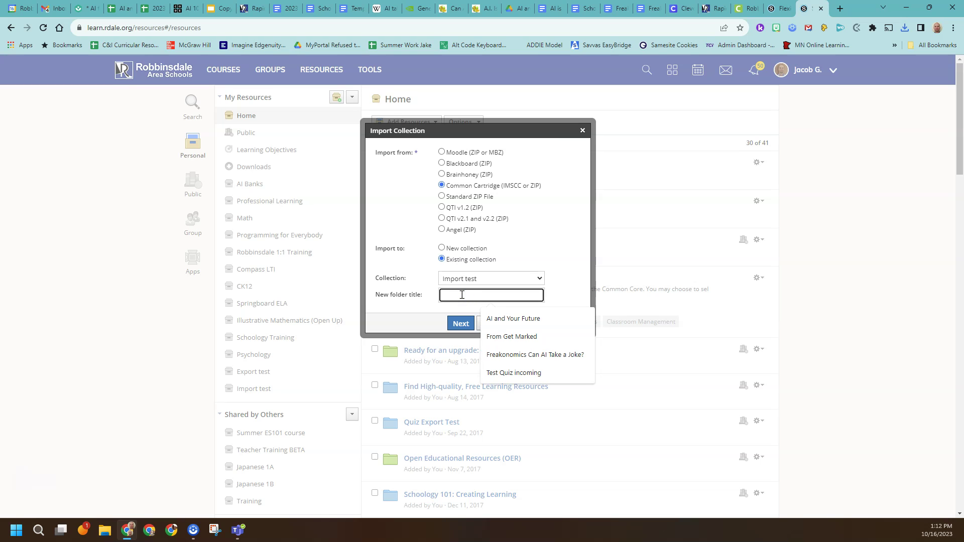
text(new test quiz files)
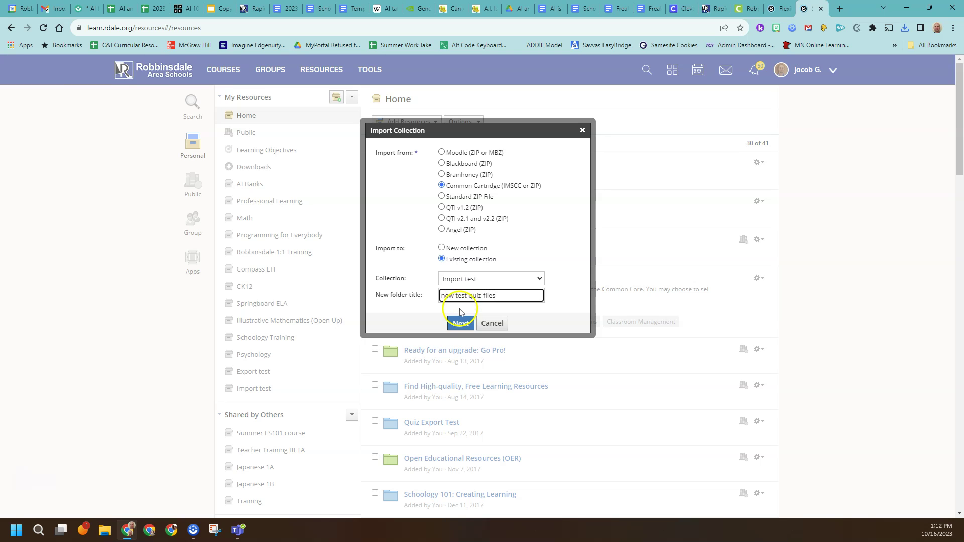
click(459, 323)
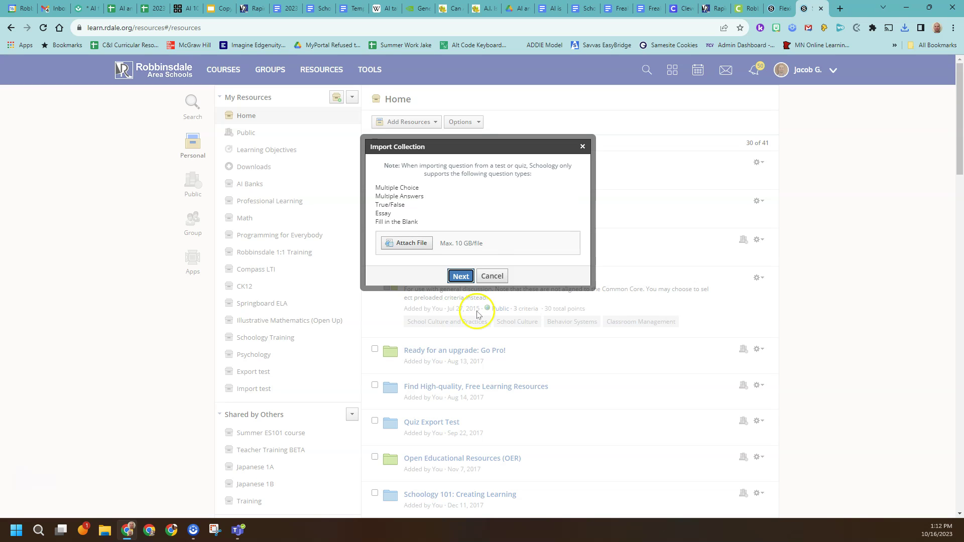
Attach delete me.imscc from the Desktop to the collection import and submit it.
click(395, 243)
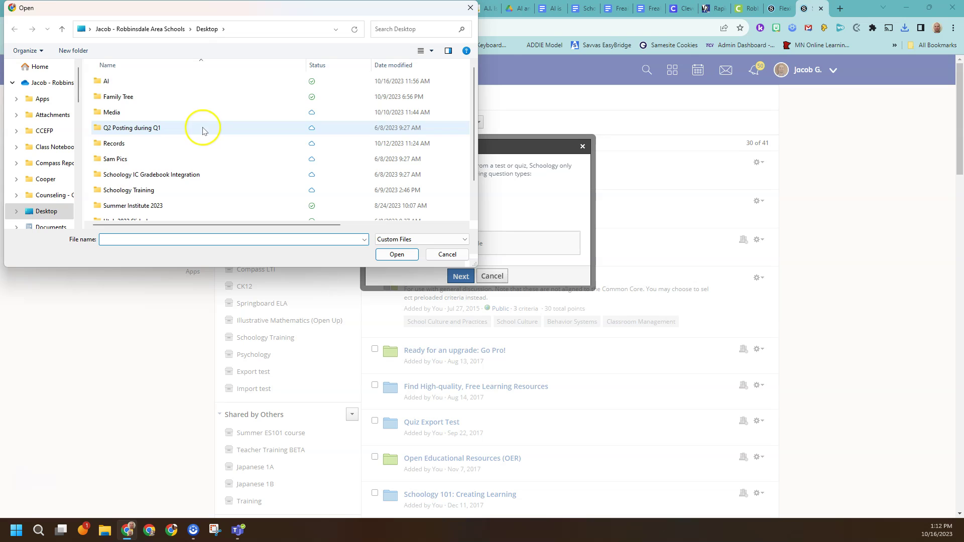
click(209, 31)
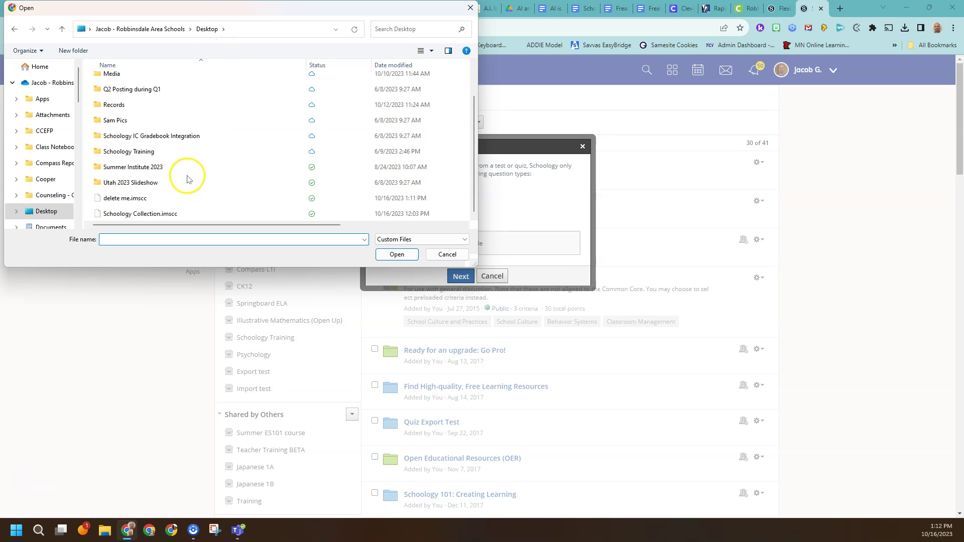
scroll(189, 176, down, 1)
click(115, 200)
double_click(115, 199)
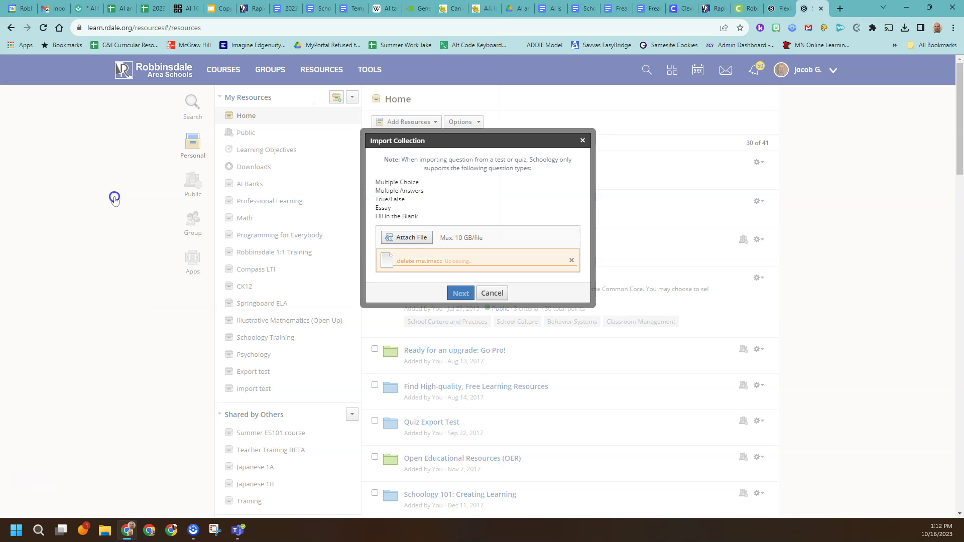
click(457, 294)
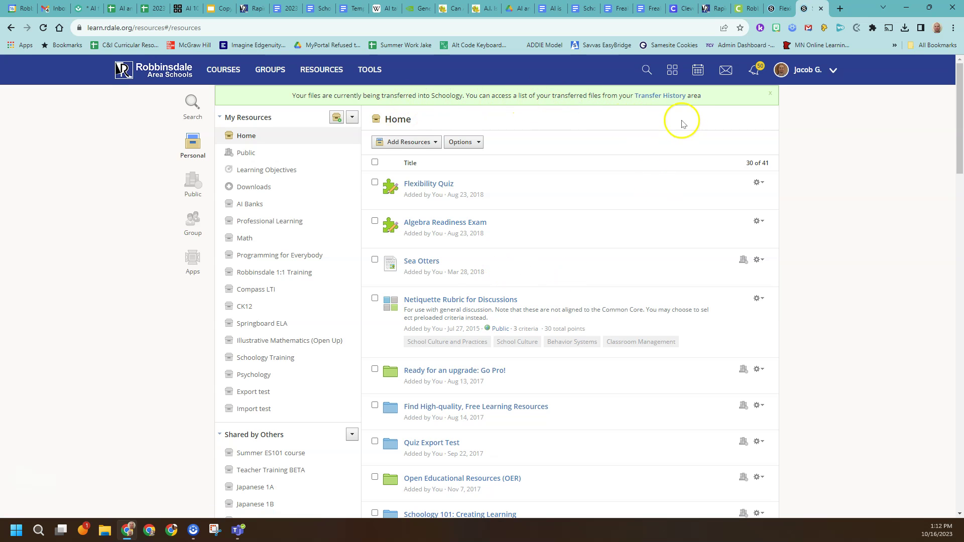
Compare the imported quizzes in Import test's "new test quiz files" folder with the originals in the Export test collection.
click(250, 412)
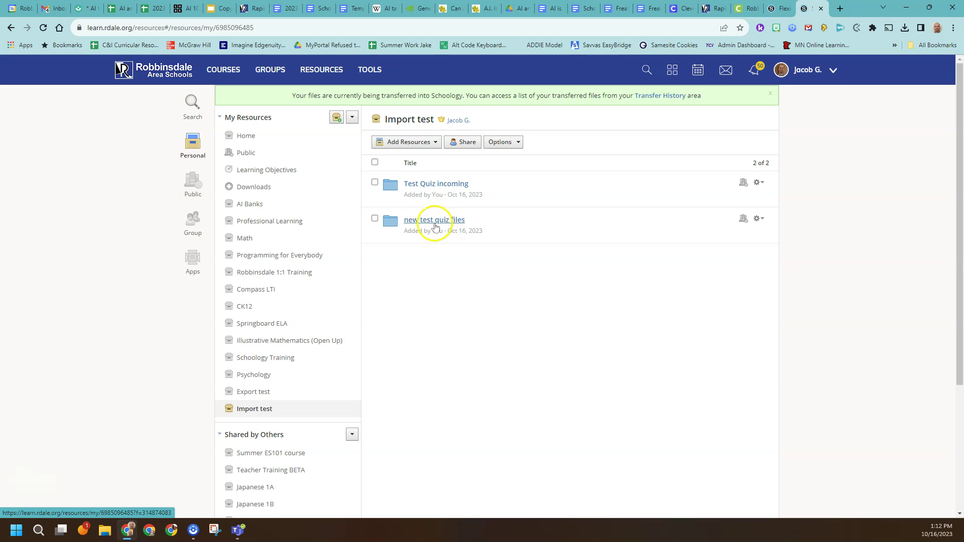
click(435, 224)
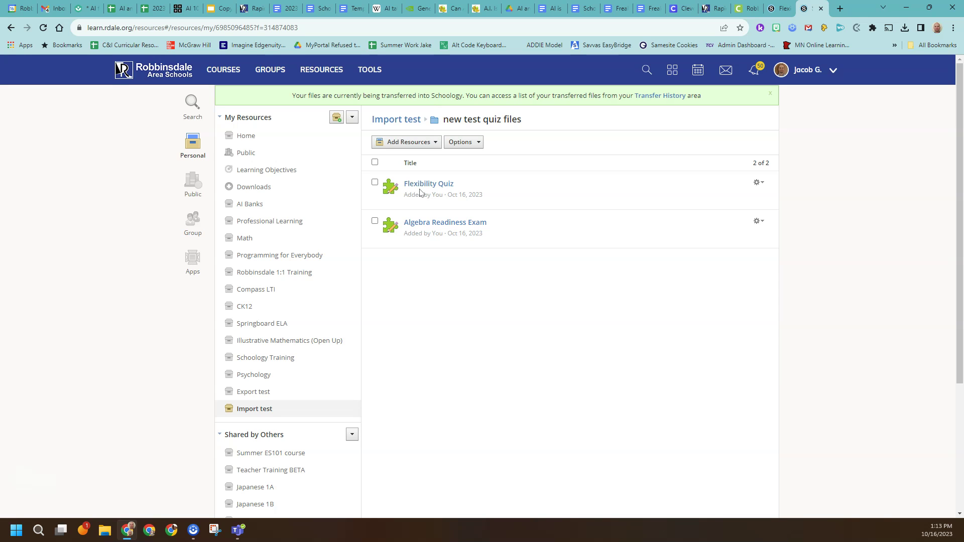
click(250, 394)
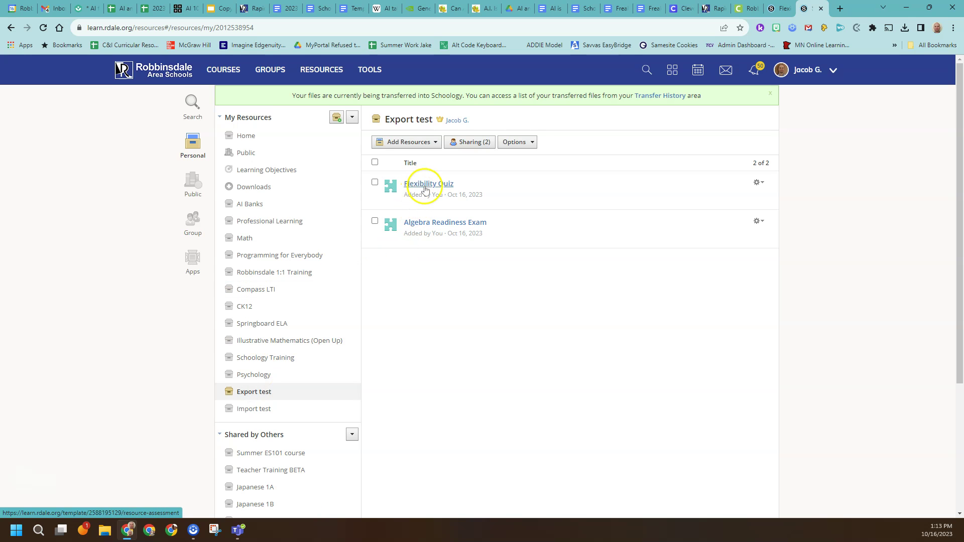
click(248, 410)
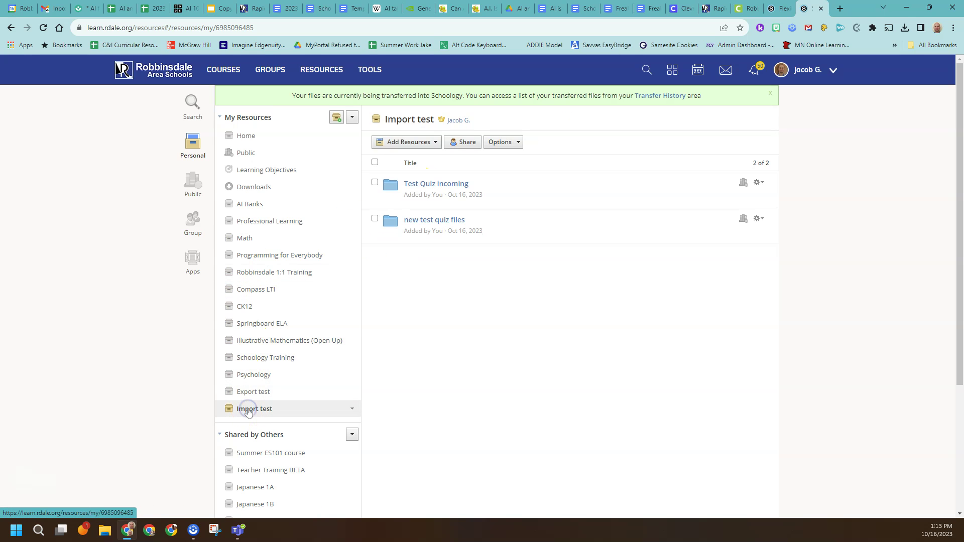
click(432, 221)
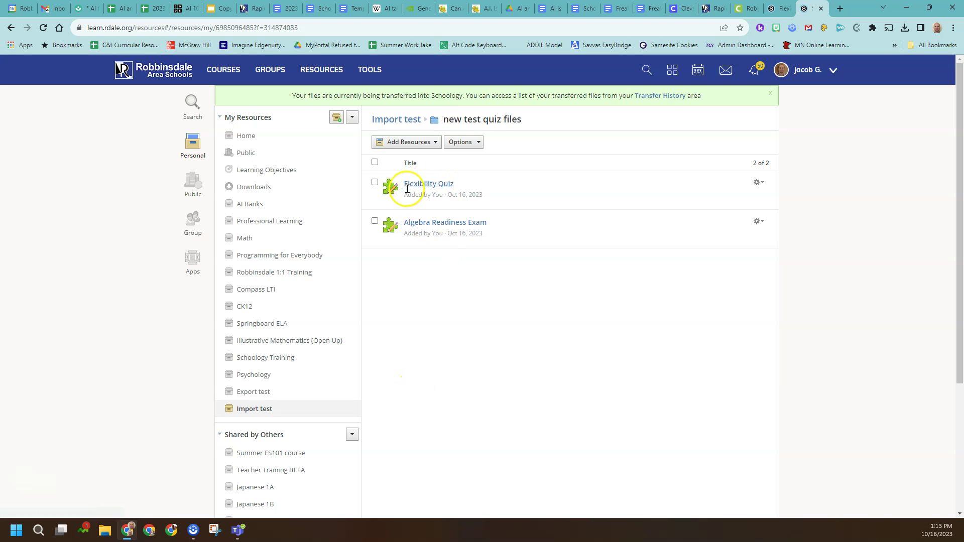
Add both quizzes in the "new test quiz files" folder to the Demo: 2023-24 course.
click(374, 162)
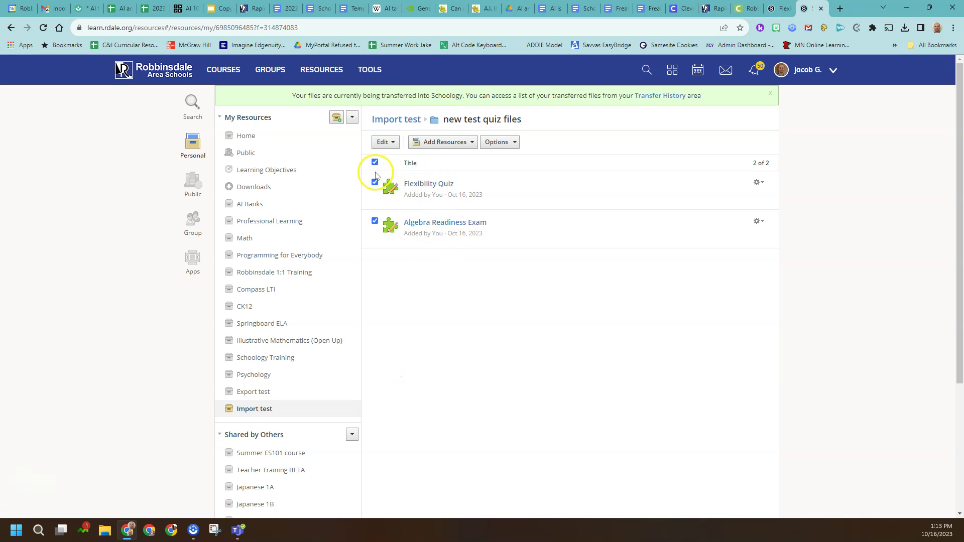
click(392, 143)
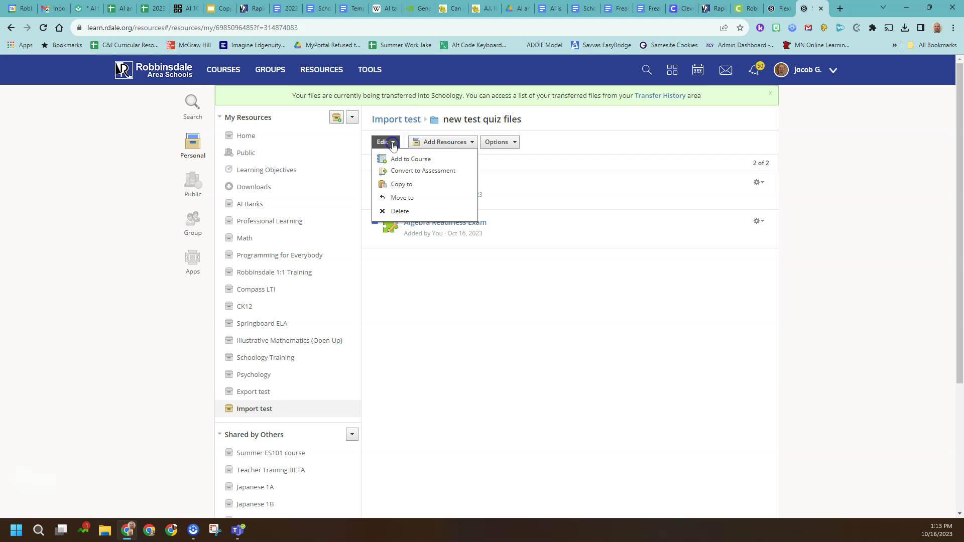
click(398, 159)
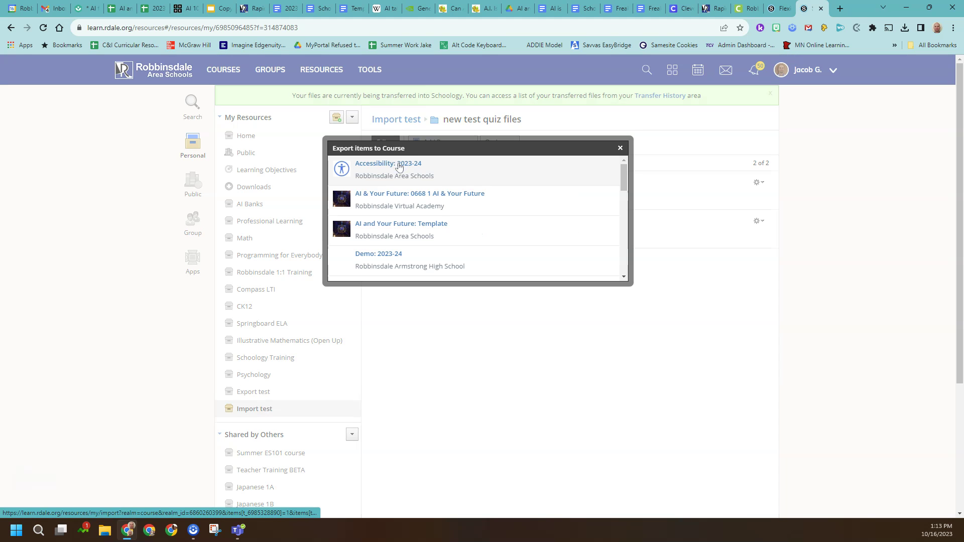
click(383, 255)
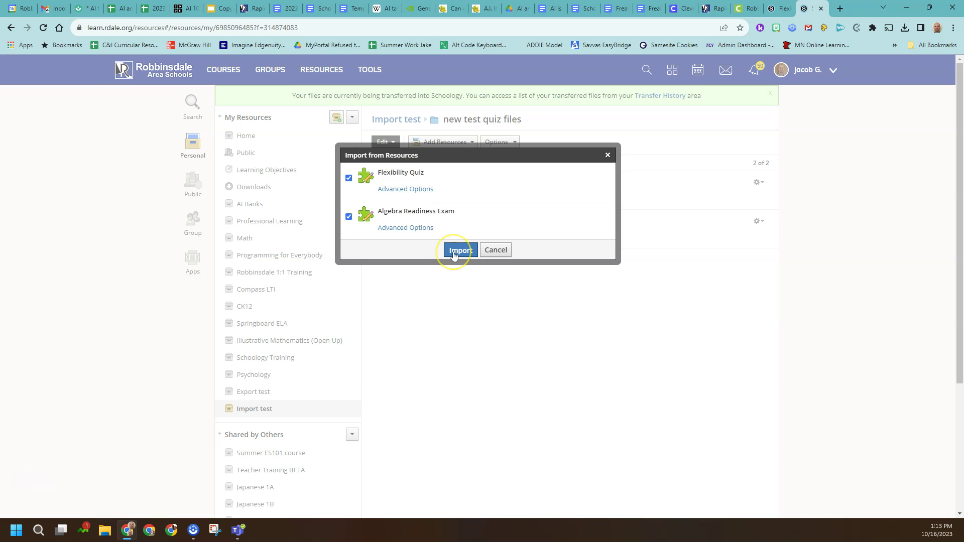
click(454, 255)
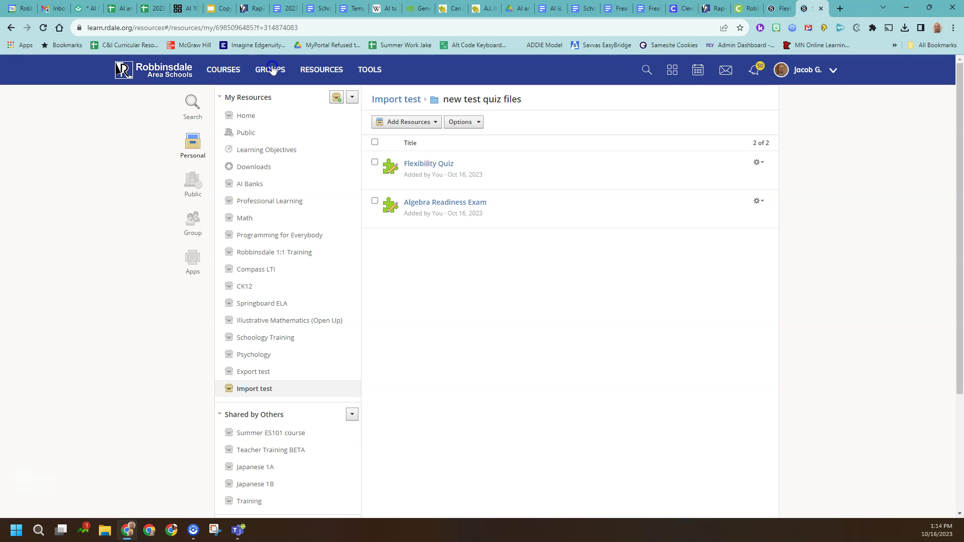
Open the resources of the group Demo Group | Jan. 2023.
click(270, 70)
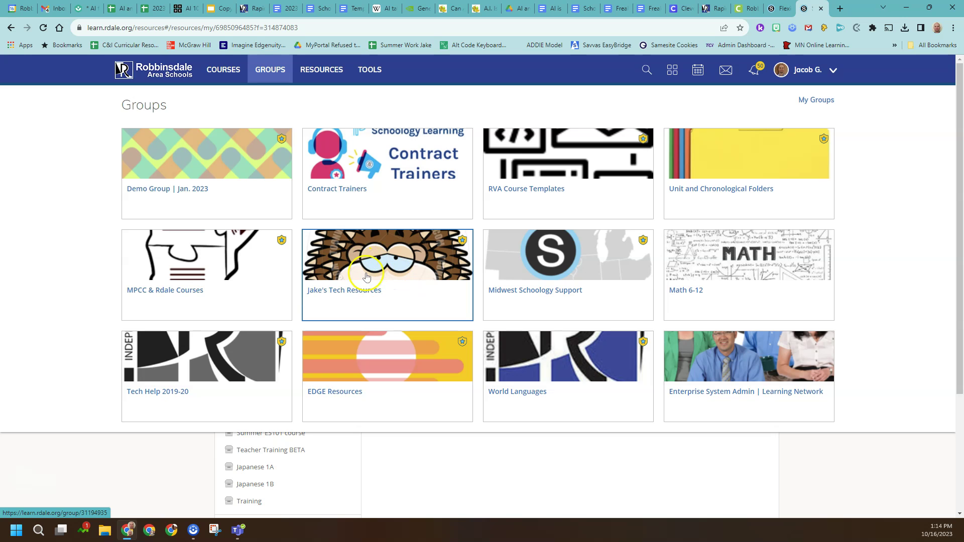
click(212, 172)
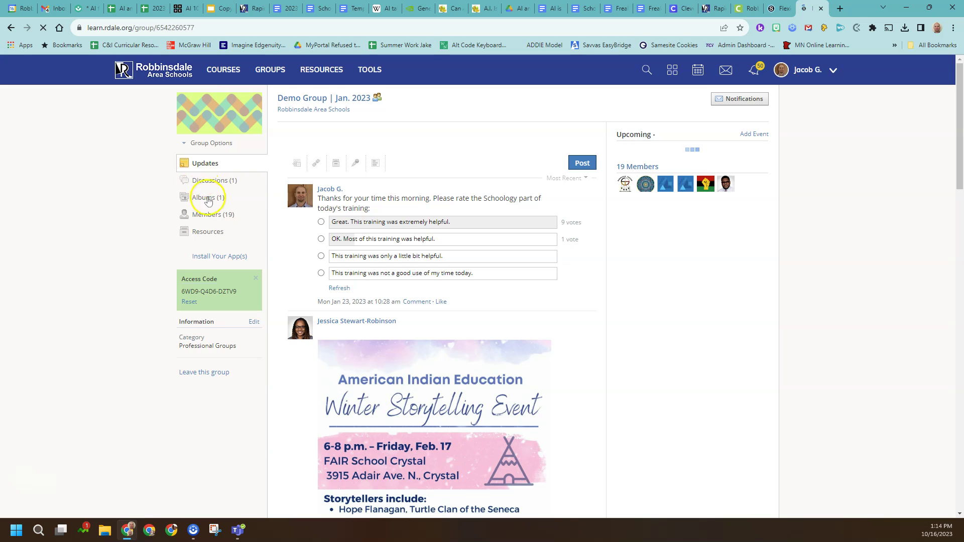
click(211, 215)
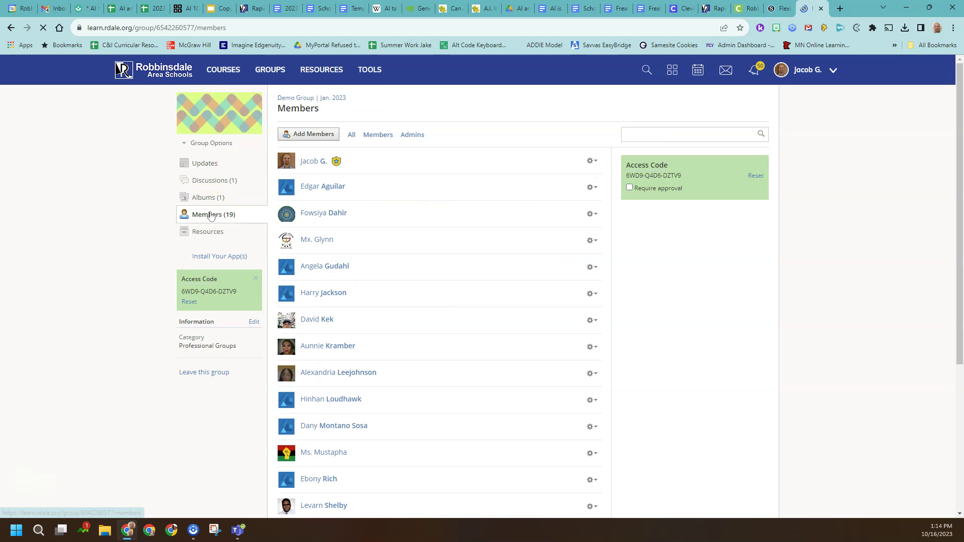
click(208, 213)
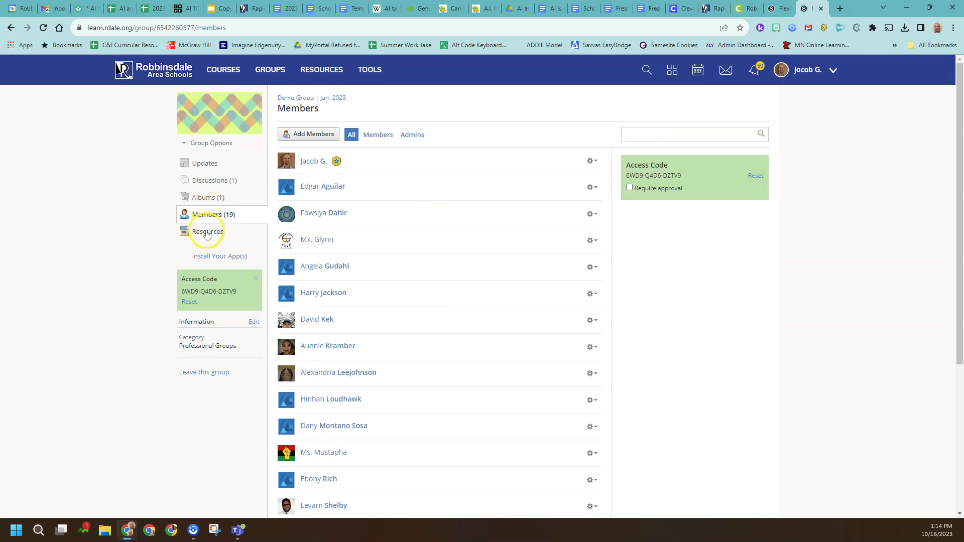
click(204, 233)
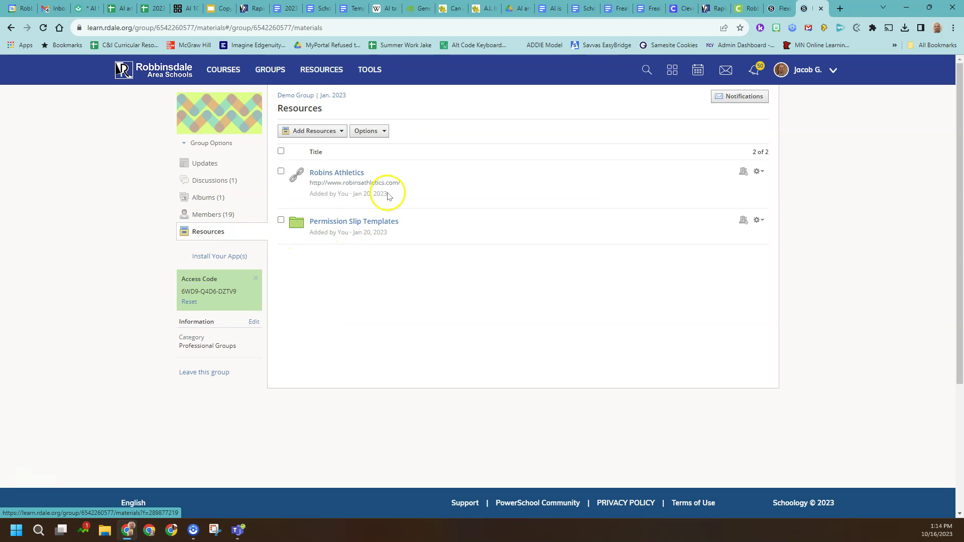
Create a question bank named "Questions to Share" in the group's resources and open it.
click(328, 131)
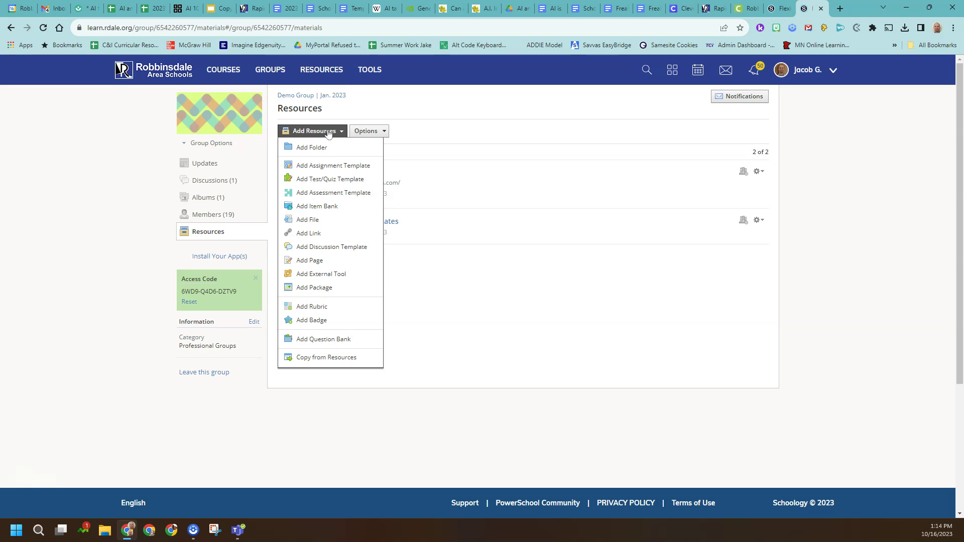
click(322, 340)
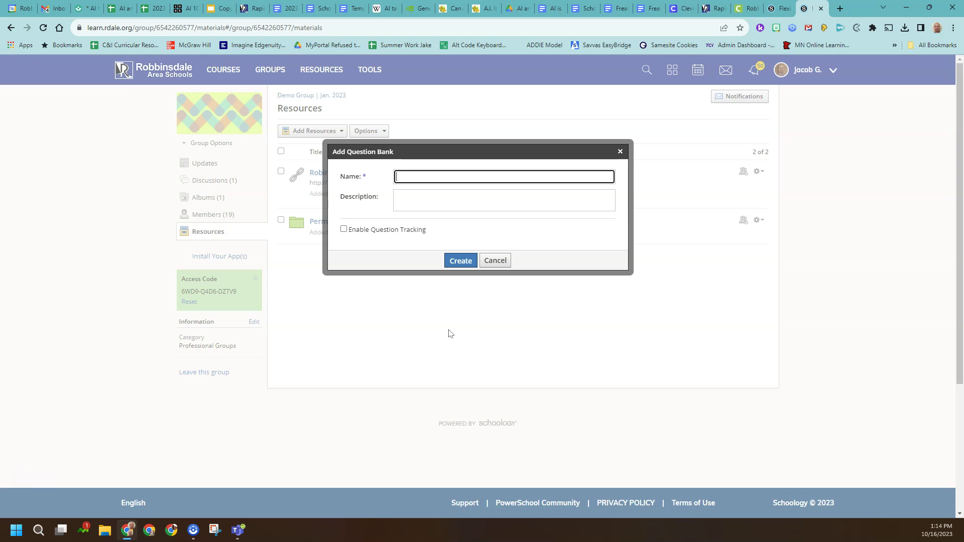
text(Shared Asse)
text(Questions to Share)
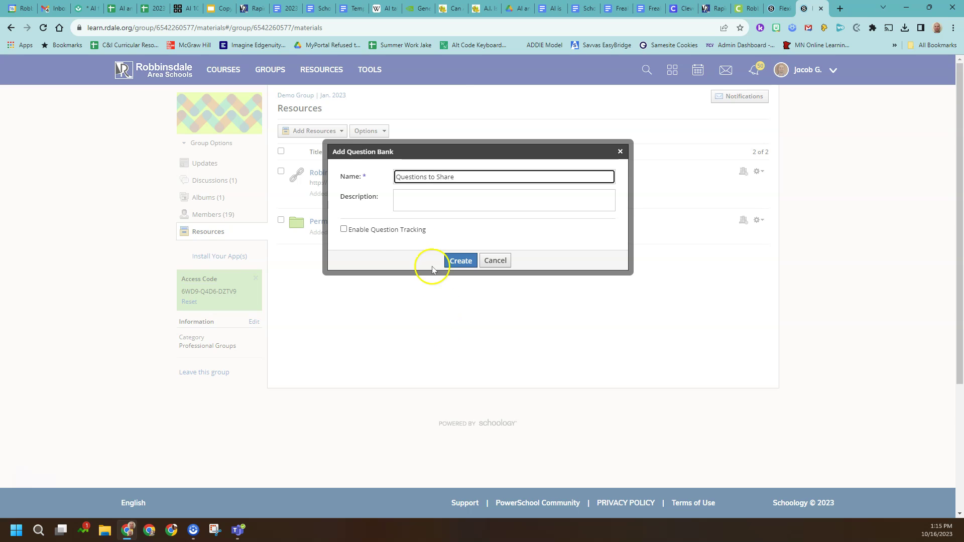
click(453, 260)
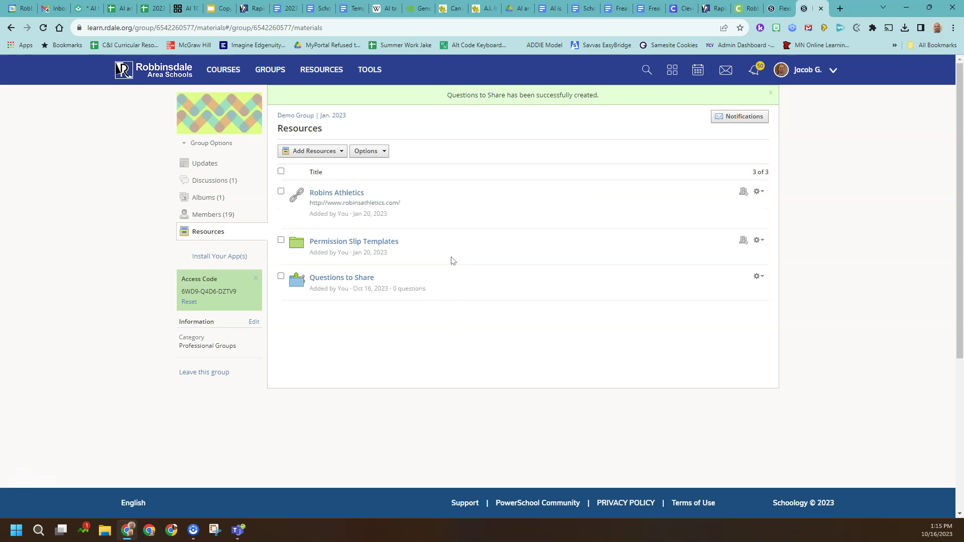
click(339, 280)
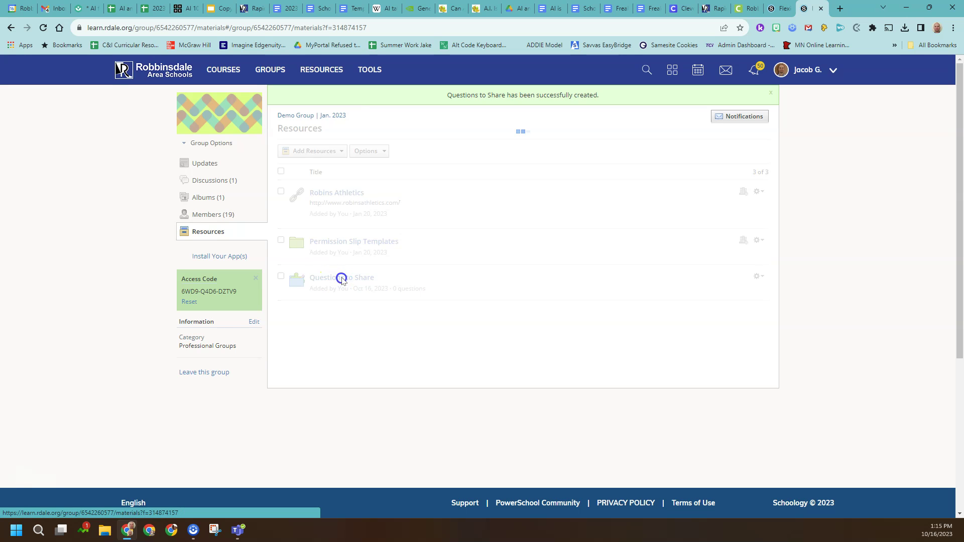
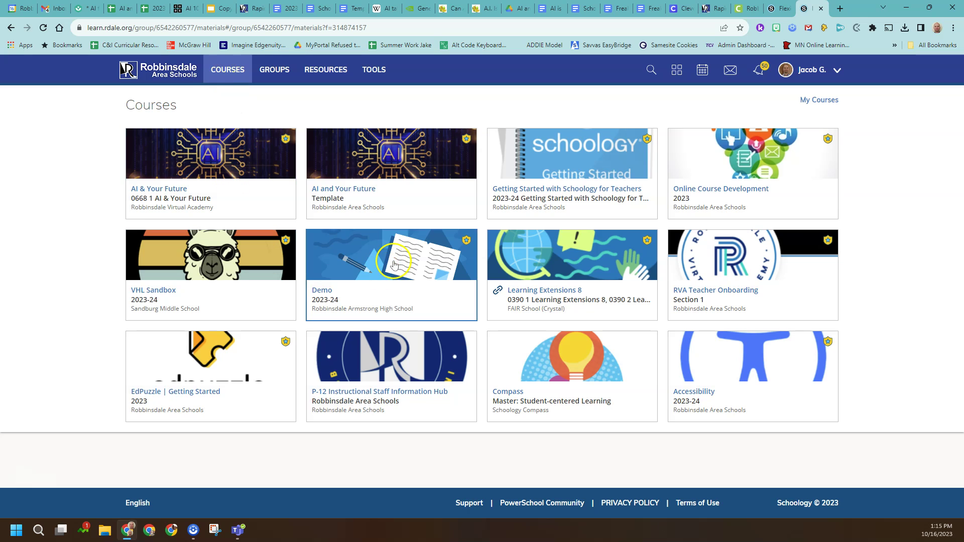
In the Demo 2023-24 course, open the second-listed Flexibility Quiz and choose all its questions for adding to a question bank.
click(394, 262)
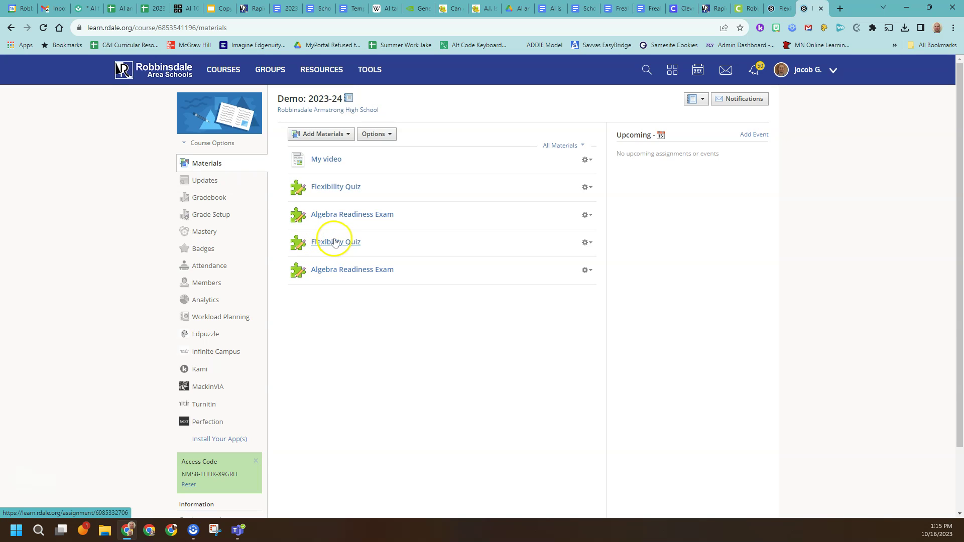
click(337, 244)
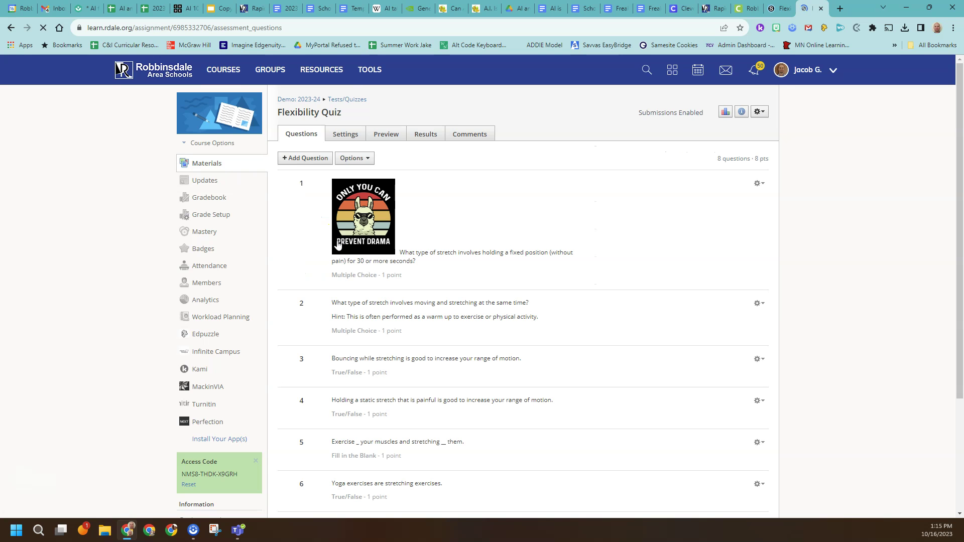
click(358, 159)
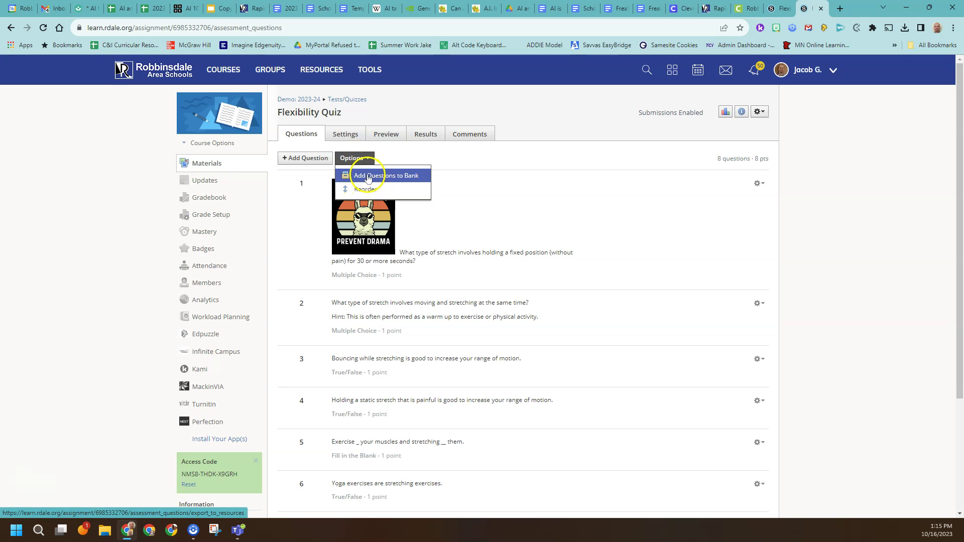
click(368, 177)
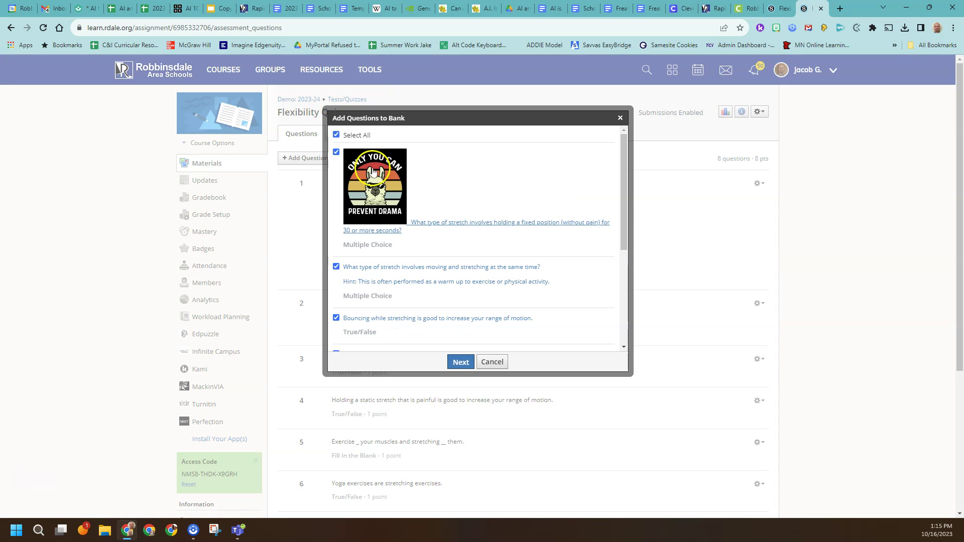
scroll(434, 287, down, 5)
scroll(435, 288, down, 2)
scroll(430, 275, up, 4)
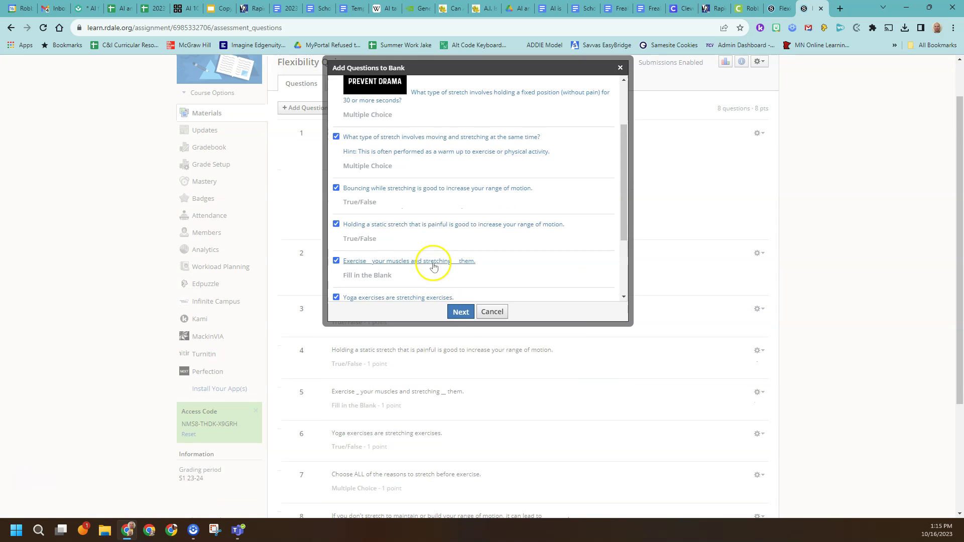
click(460, 312)
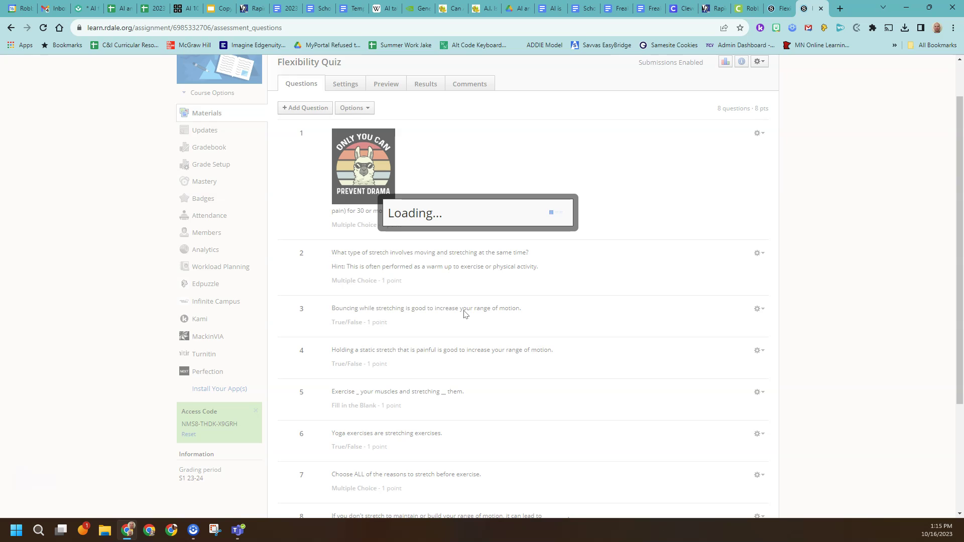
click(464, 312)
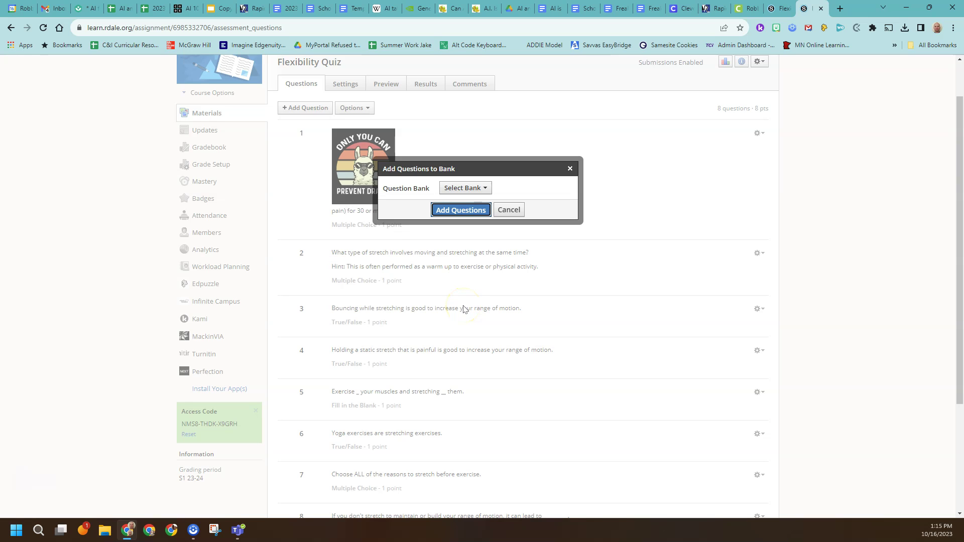
Add the selected Flexibility Quiz questions to the Questions to Share bank under Demo Group | Jan. 2023.
click(478, 189)
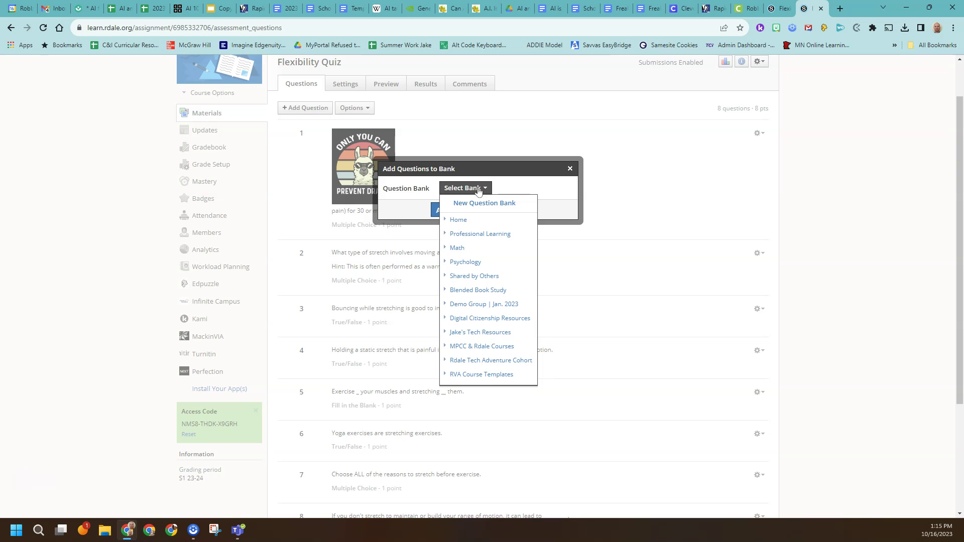
click(445, 307)
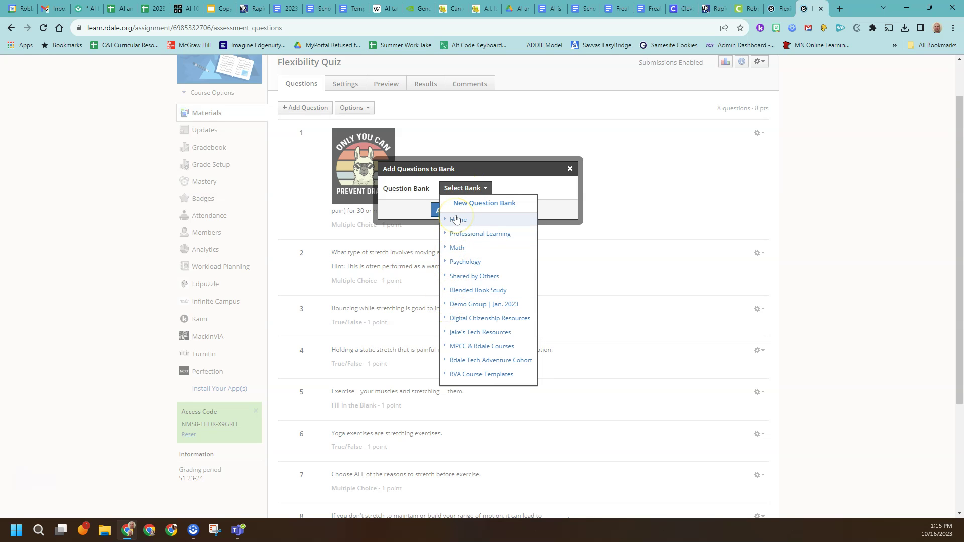
click(448, 304)
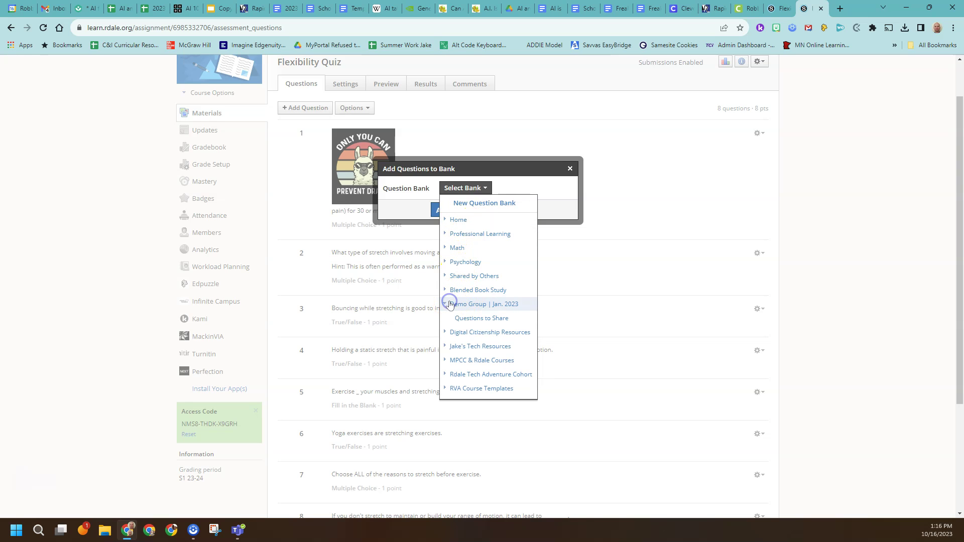
click(478, 319)
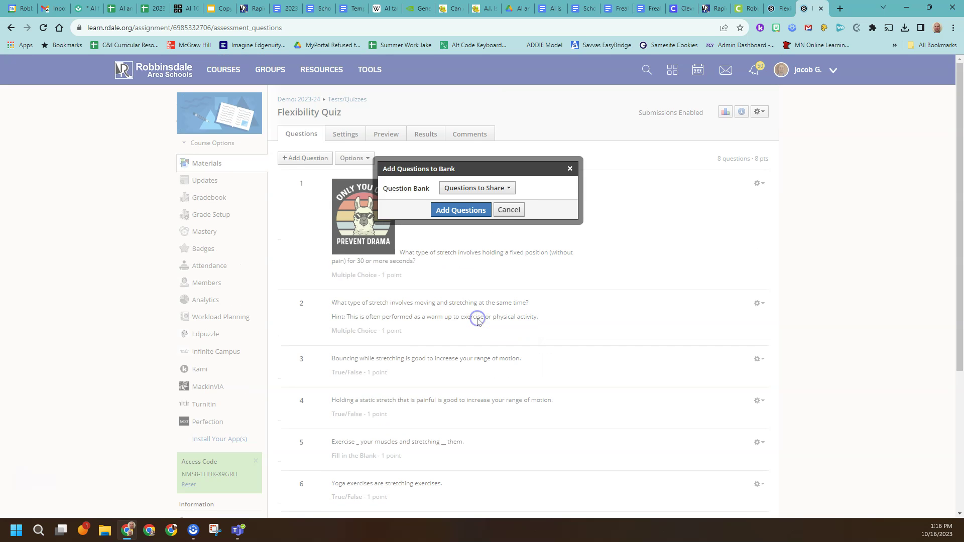
click(462, 212)
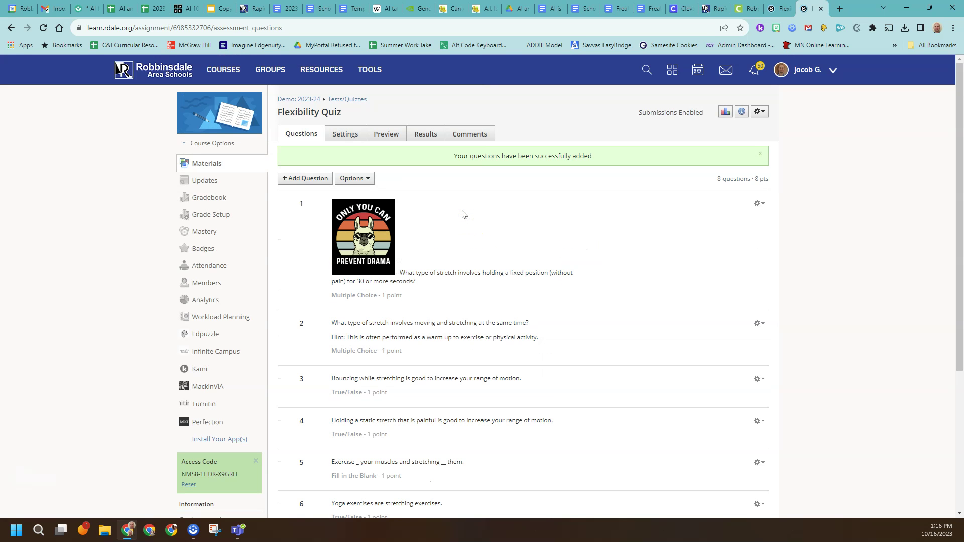
Open the second-listed Algebra Readiness Exam in the course materials and choose all its questions for adding to a question bank.
click(203, 166)
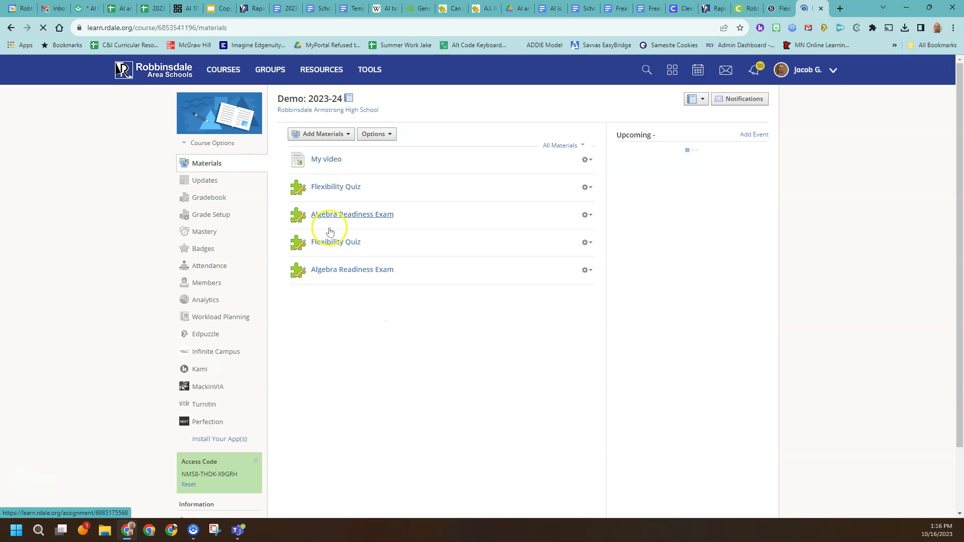
click(351, 271)
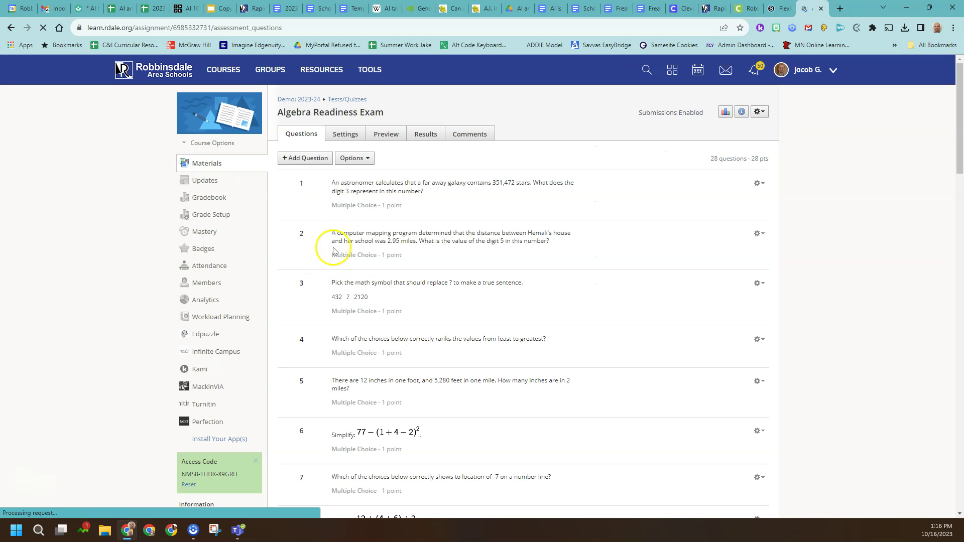
click(352, 159)
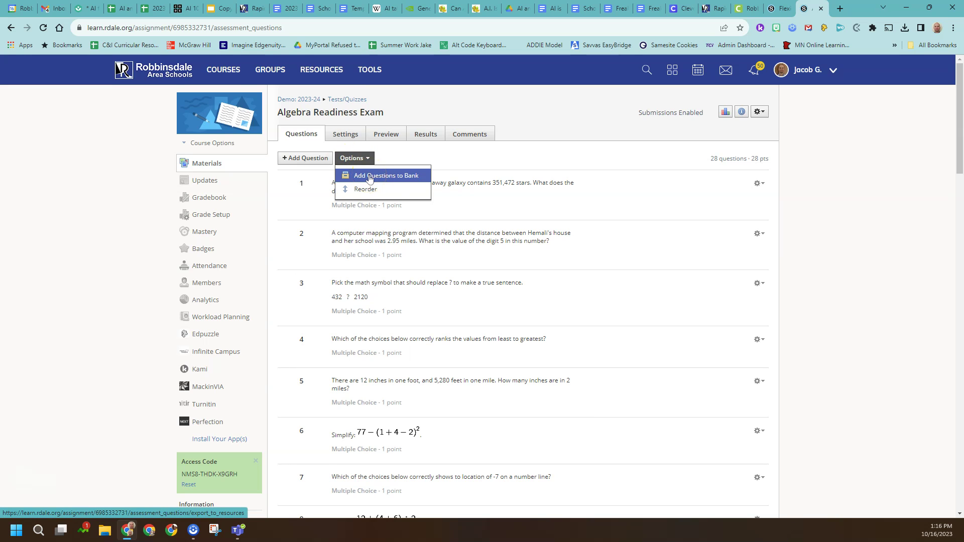
click(370, 176)
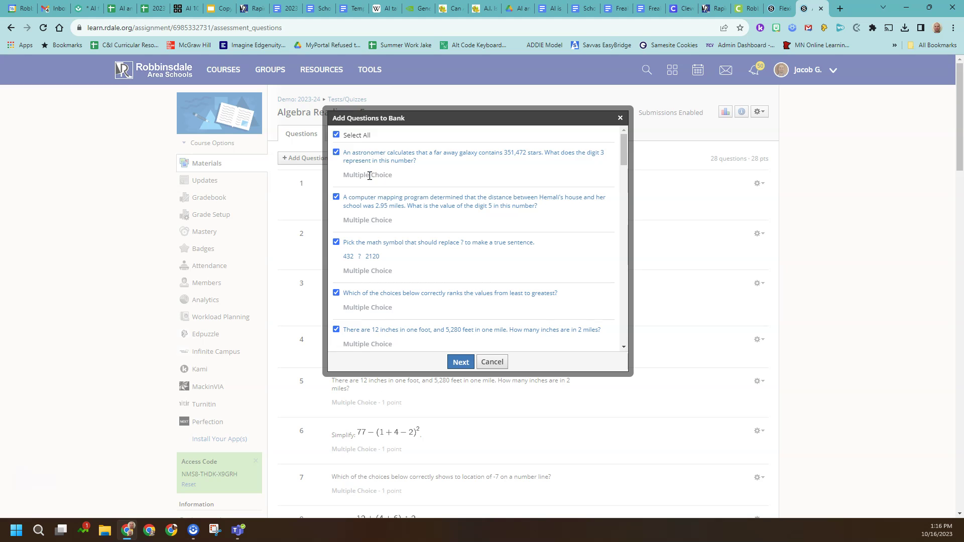
scroll(517, 226, down, 10)
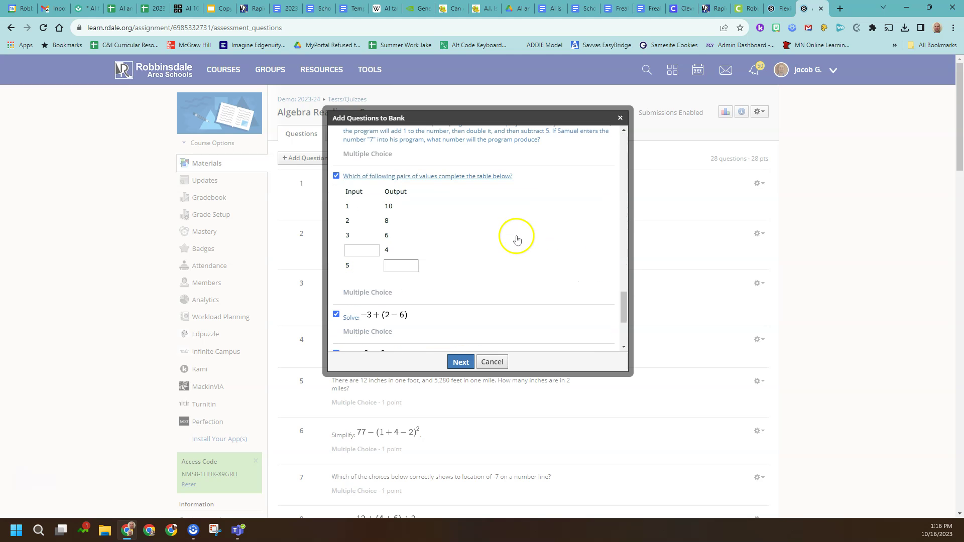
scroll(517, 239, down, 3)
scroll(514, 241, up, 6)
scroll(512, 241, up, 10)
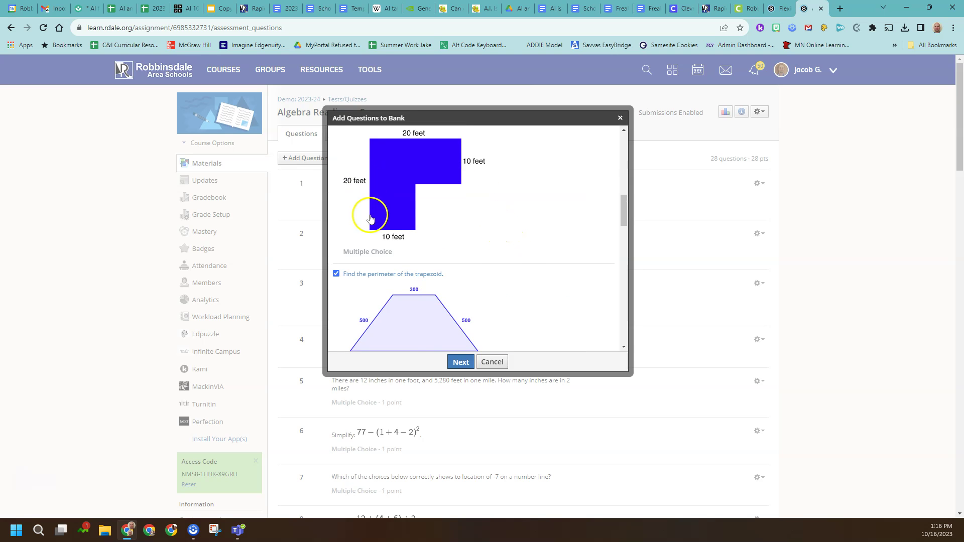
click(459, 362)
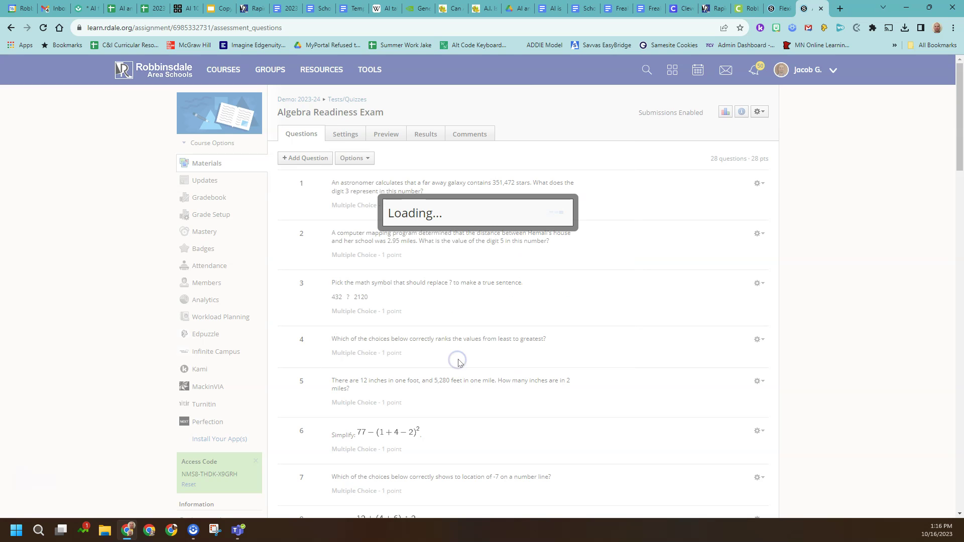
click(460, 357)
click(462, 355)
Add the selected Algebra Readiness Exam questions to the Questions to Share bank under Demo Group | Jan. 2023.
click(479, 188)
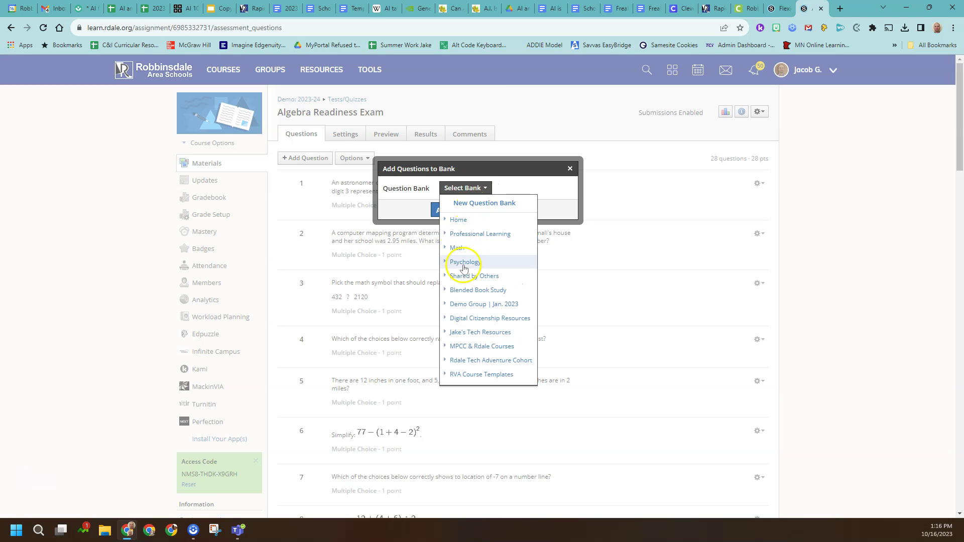
click(466, 305)
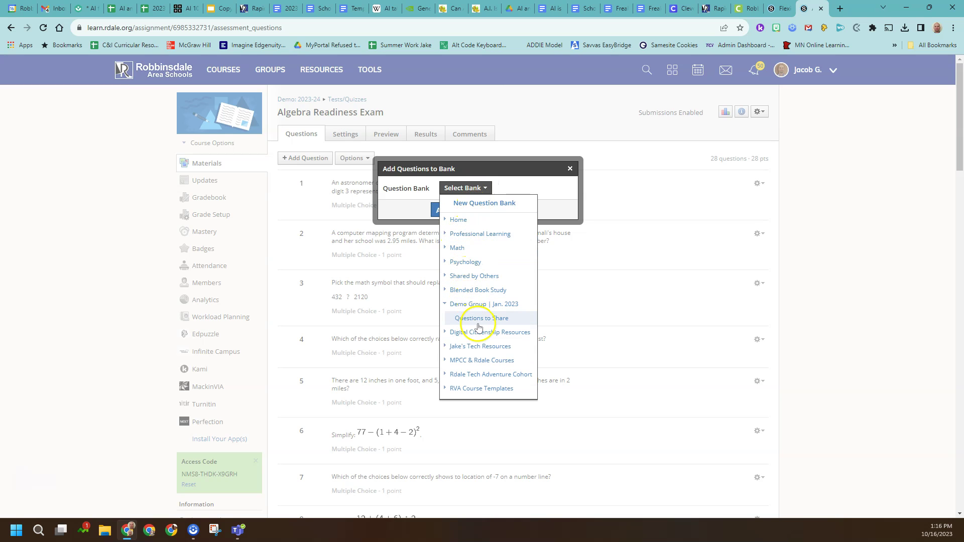
click(486, 319)
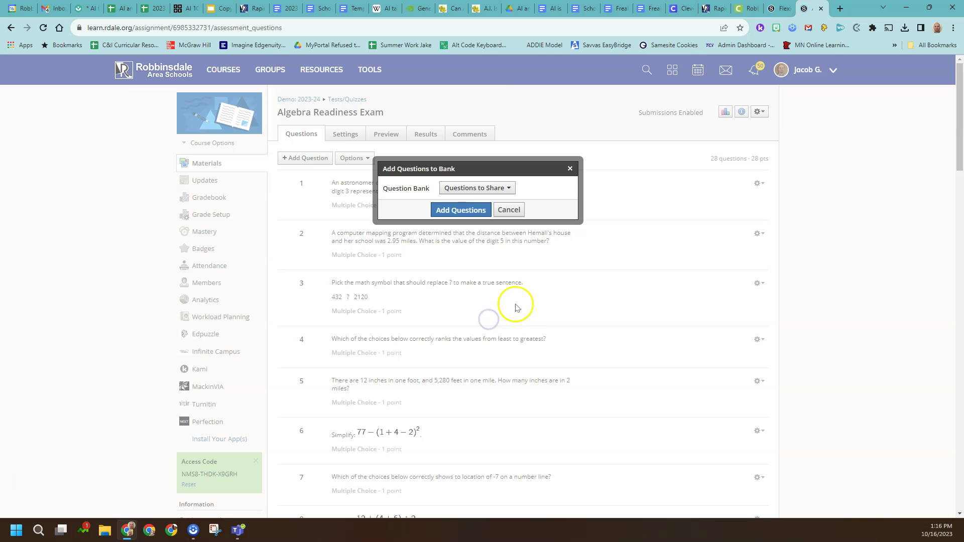
click(447, 211)
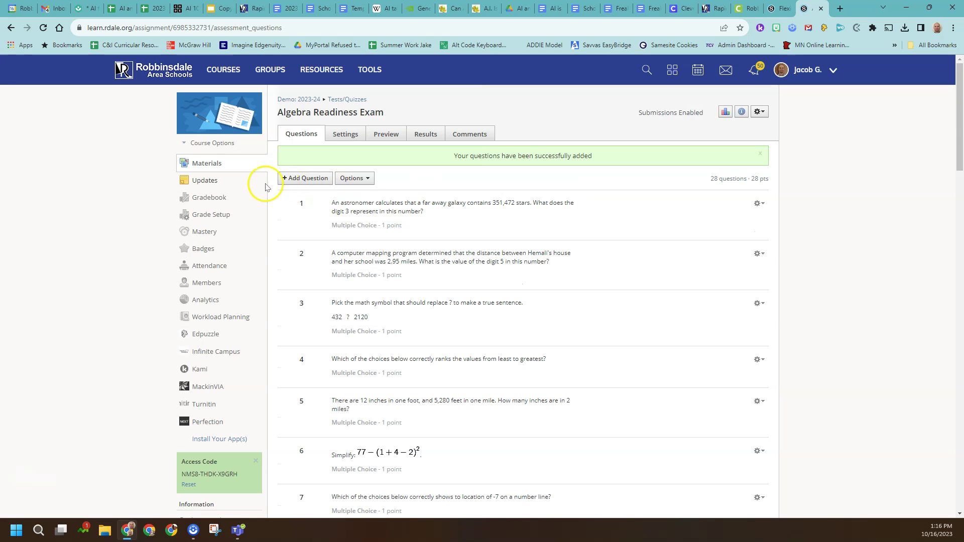
Open the Questions to Share bank in the resources of Demo Group | Jan. 2023 and review its collected questions.
click(221, 164)
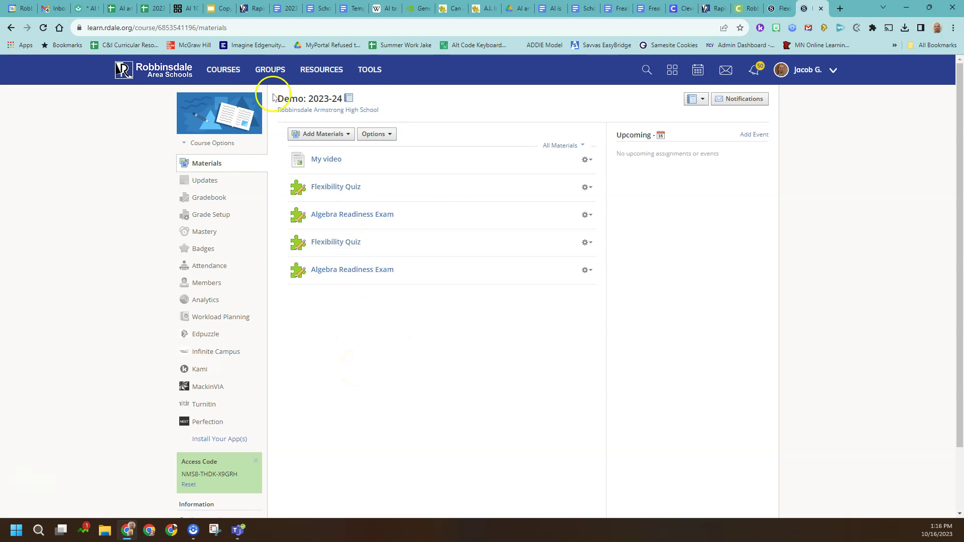
click(265, 76)
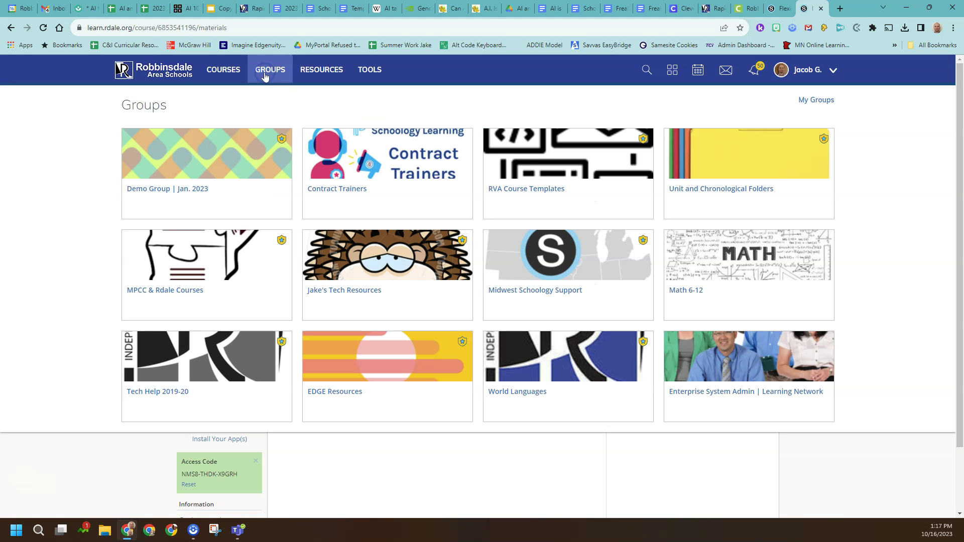
click(203, 181)
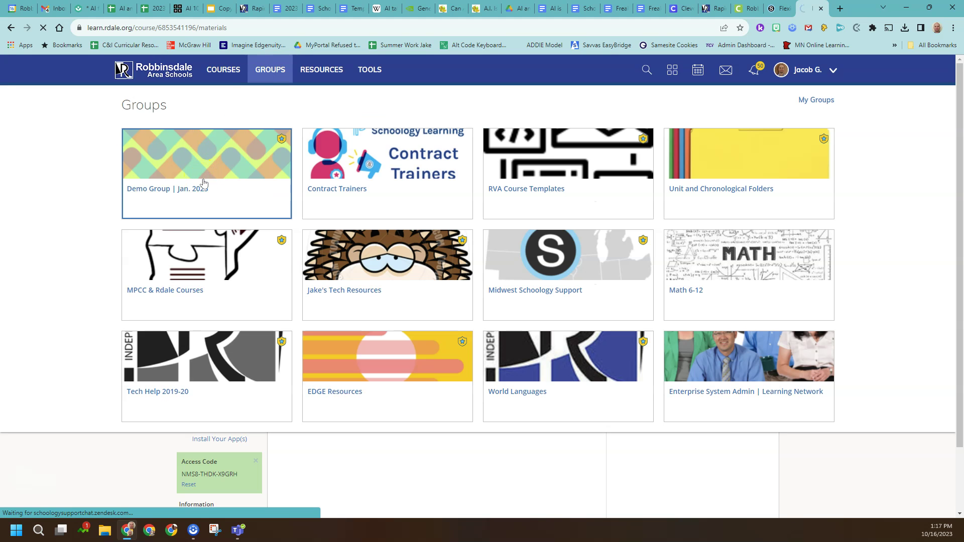
click(207, 233)
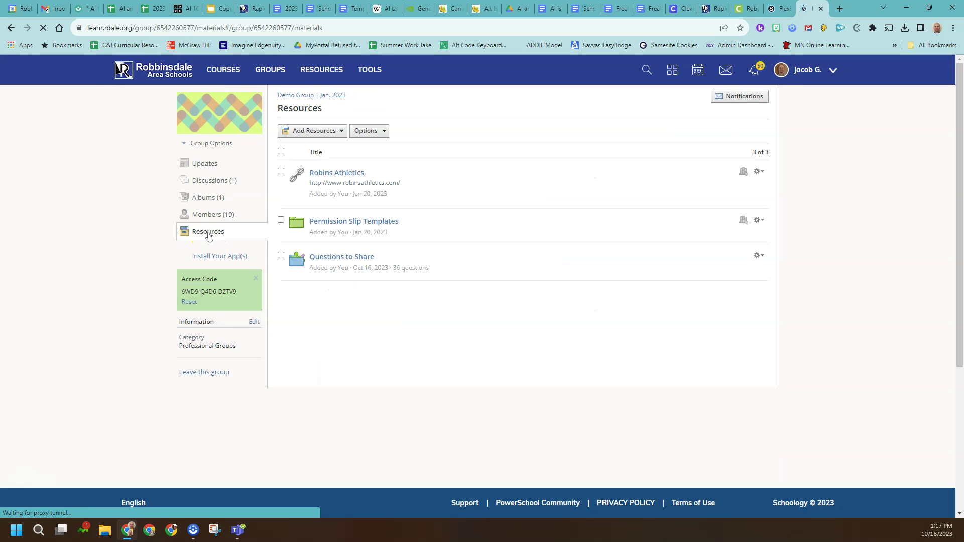
click(350, 259)
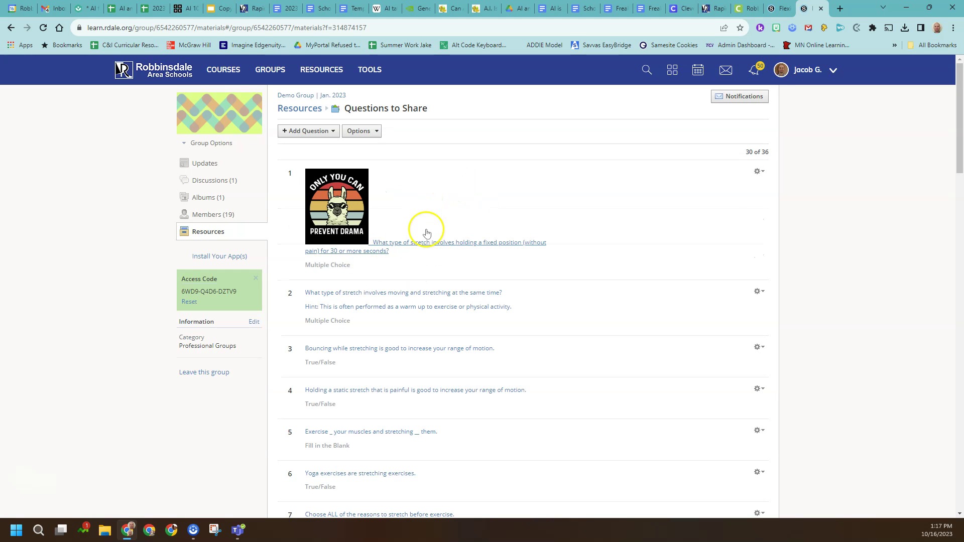
scroll(389, 284, down, 12)
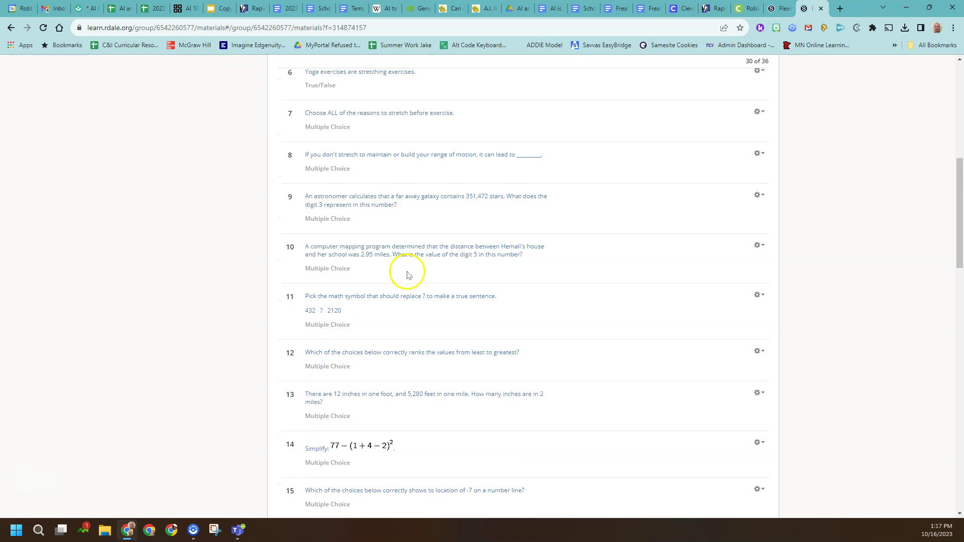
scroll(407, 280, down, 15)
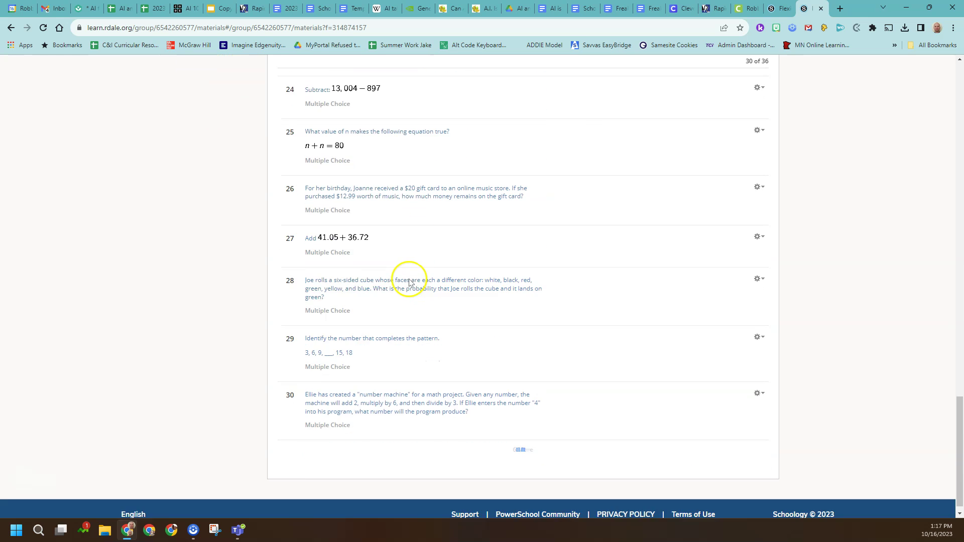
scroll(409, 284, up, 20)
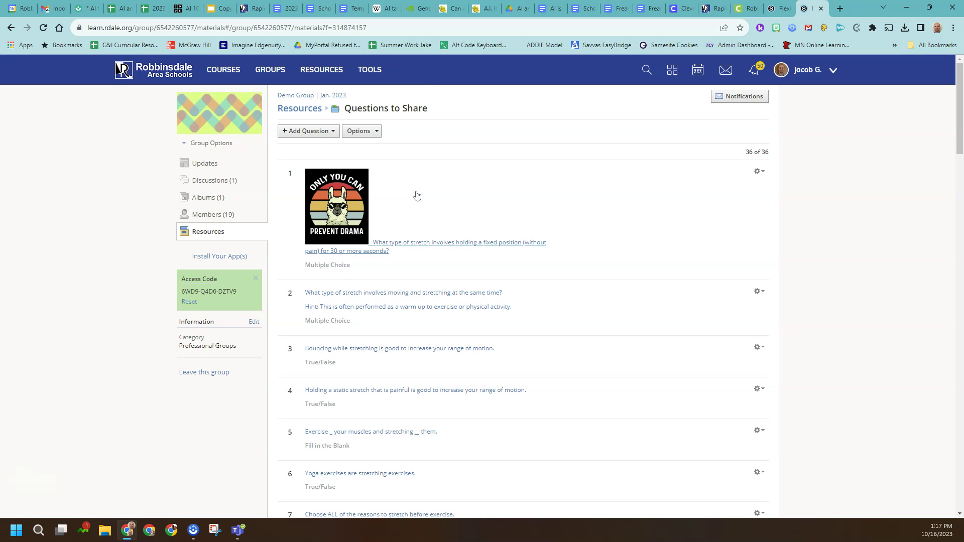
Convert the Questions to Share bank to an item bank in the Demo Group | Jan. 2023 collection without a folder, and refresh the resources.
click(221, 232)
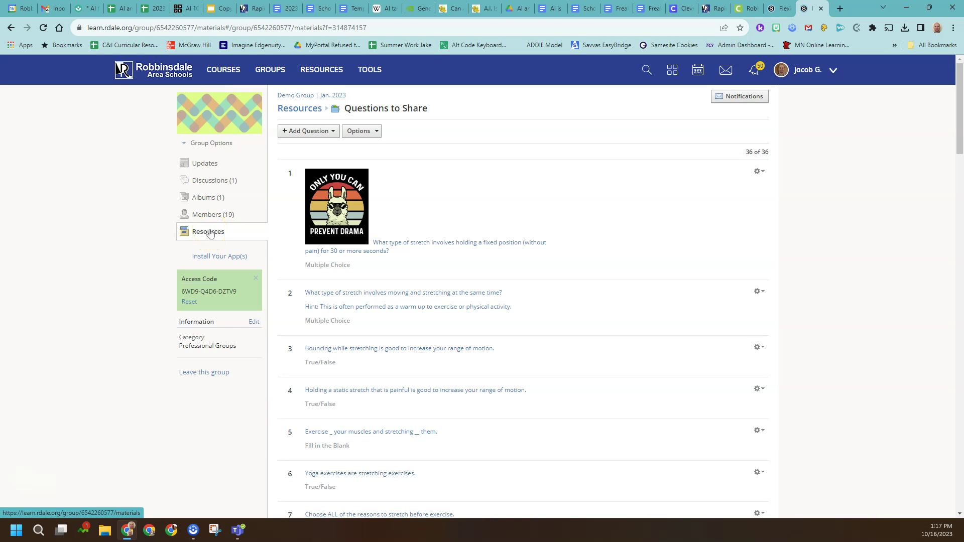
click(298, 109)
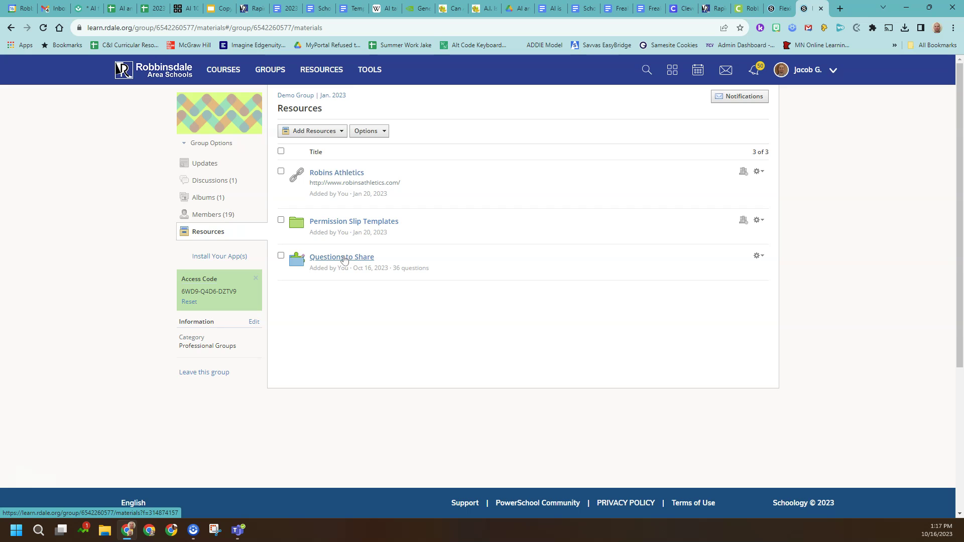
click(346, 258)
click(759, 256)
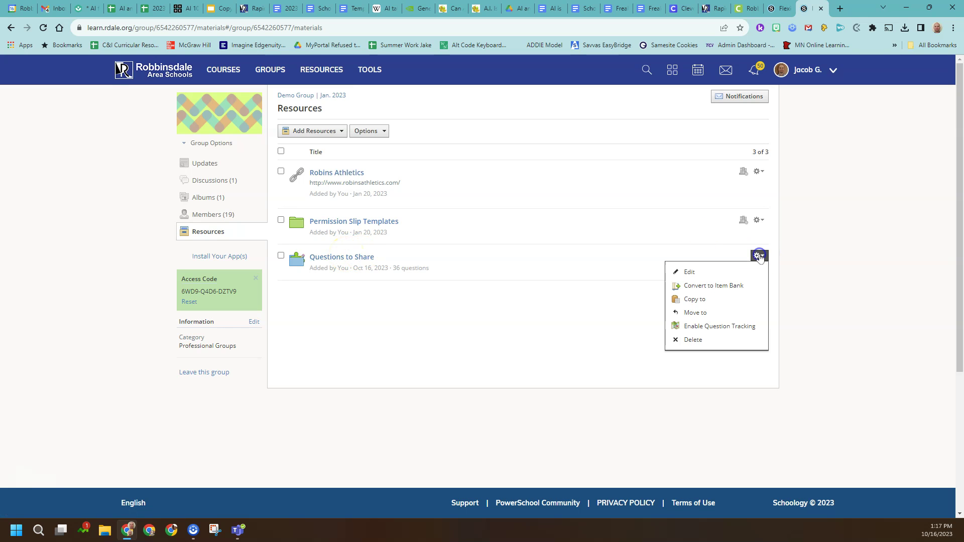
click(708, 286)
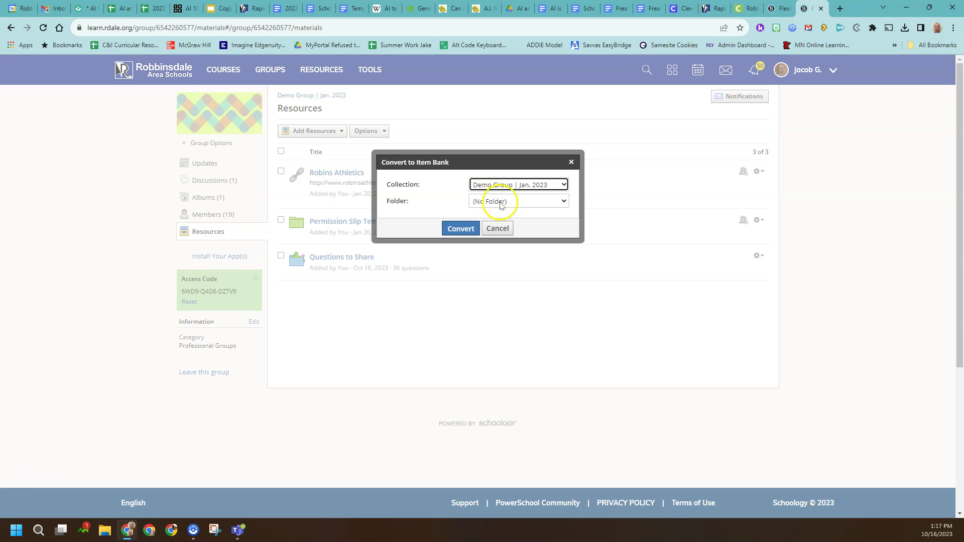
click(455, 230)
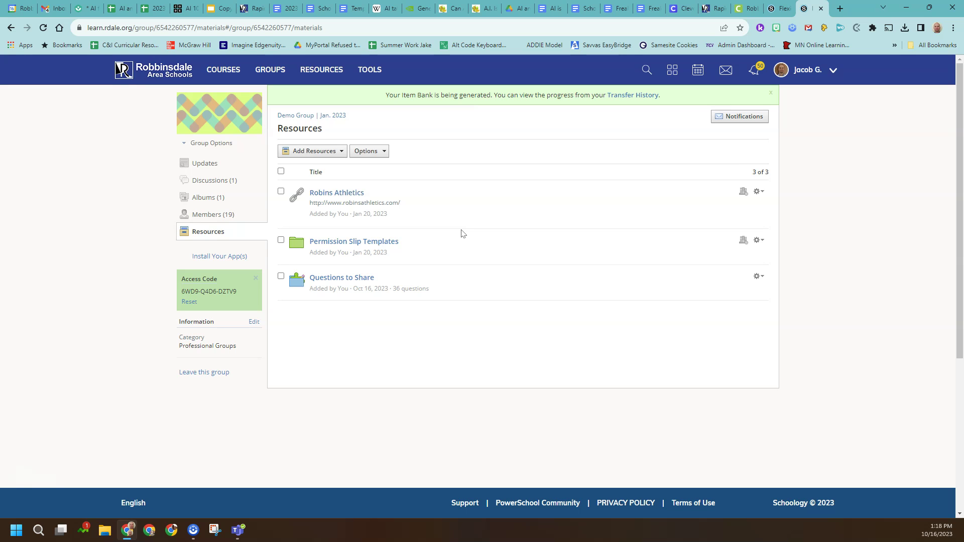
click(44, 27)
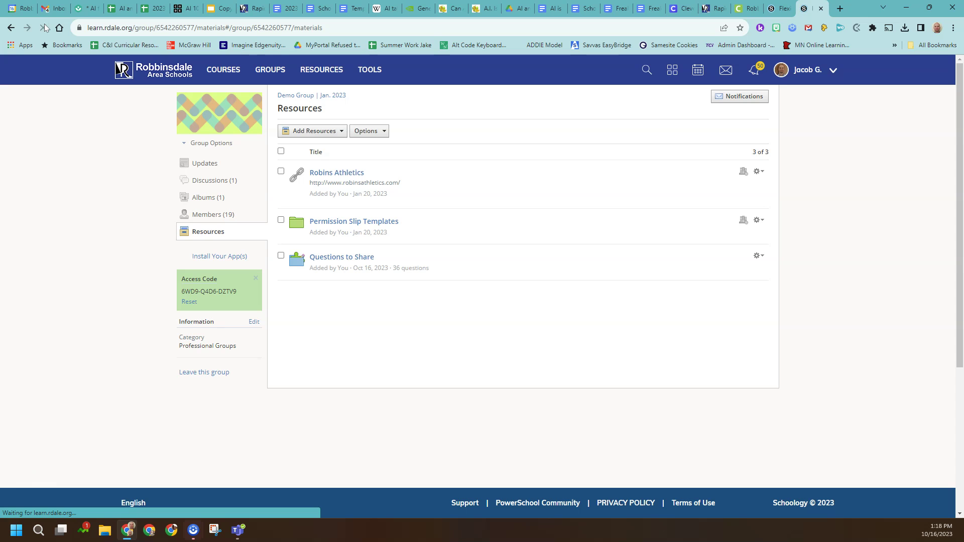
click(42, 29)
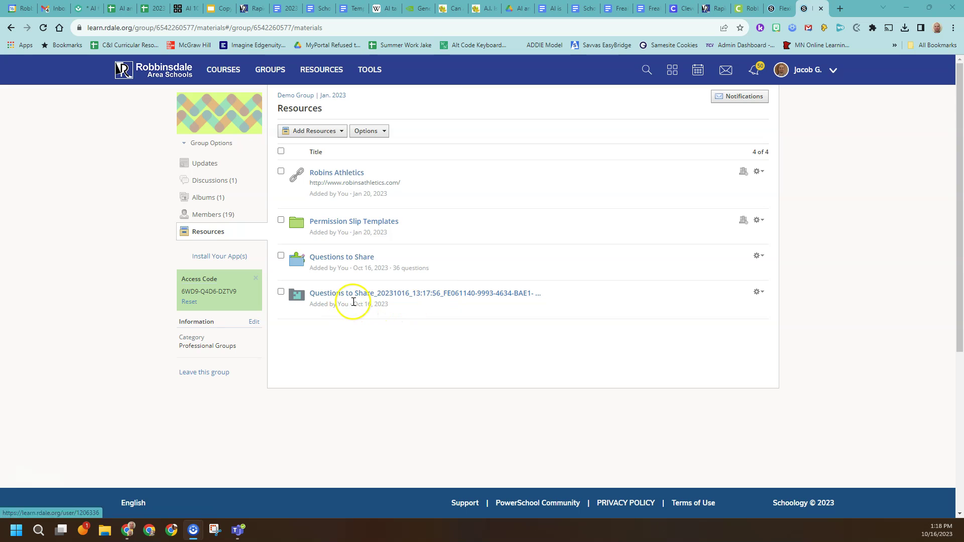
Rename the converted item bank to "Questions to Share" and save it with the description "Department".
click(758, 293)
click(747, 308)
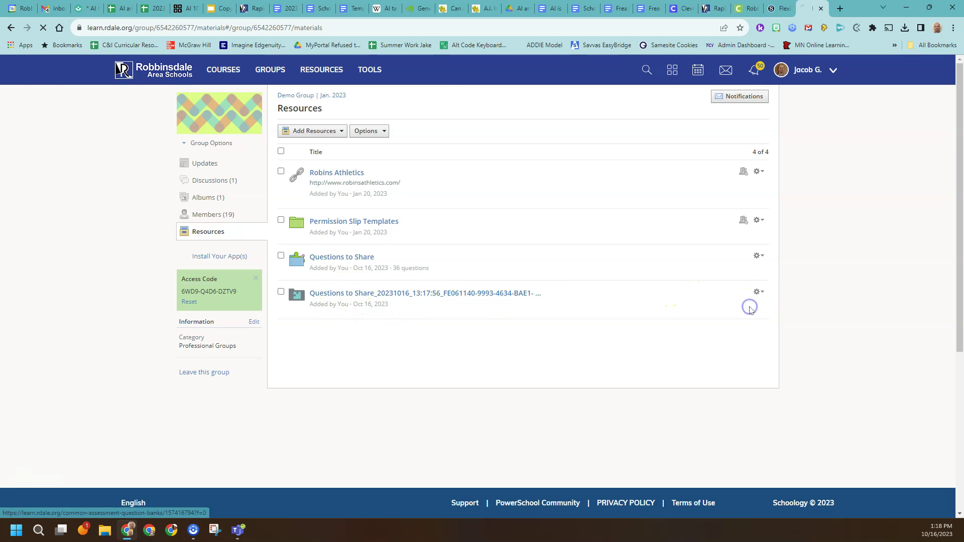
click(808, 152)
click(803, 177)
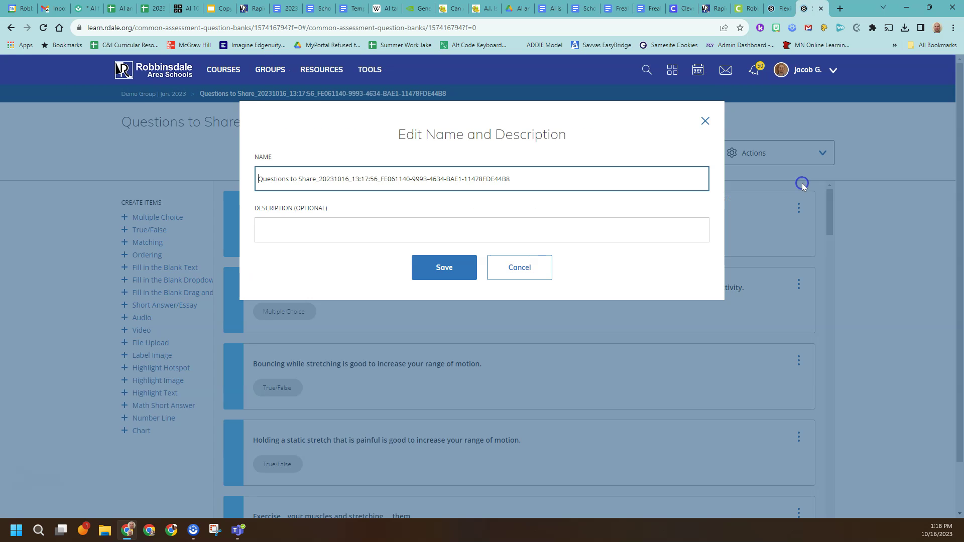
drag(427, 198, 316, 202)
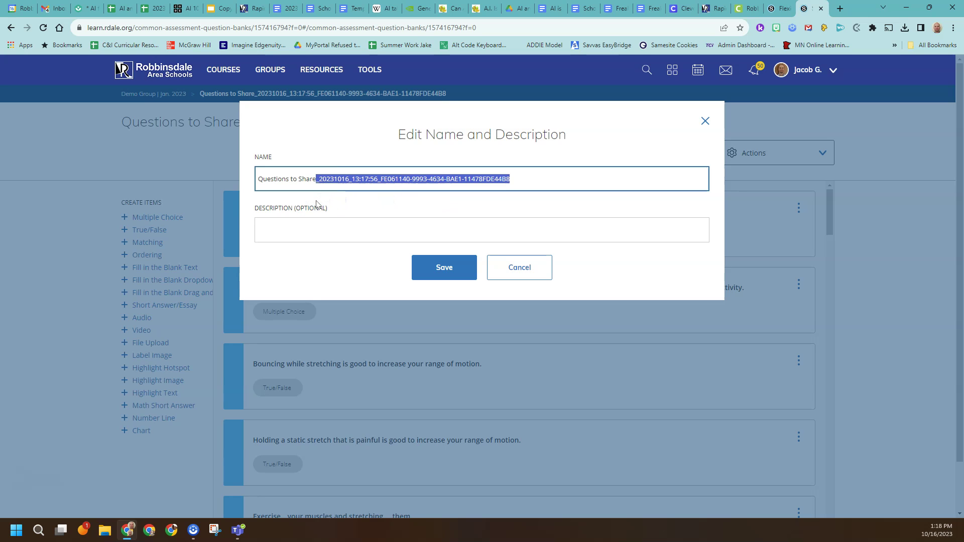
key(BackSpace)
click(333, 239)
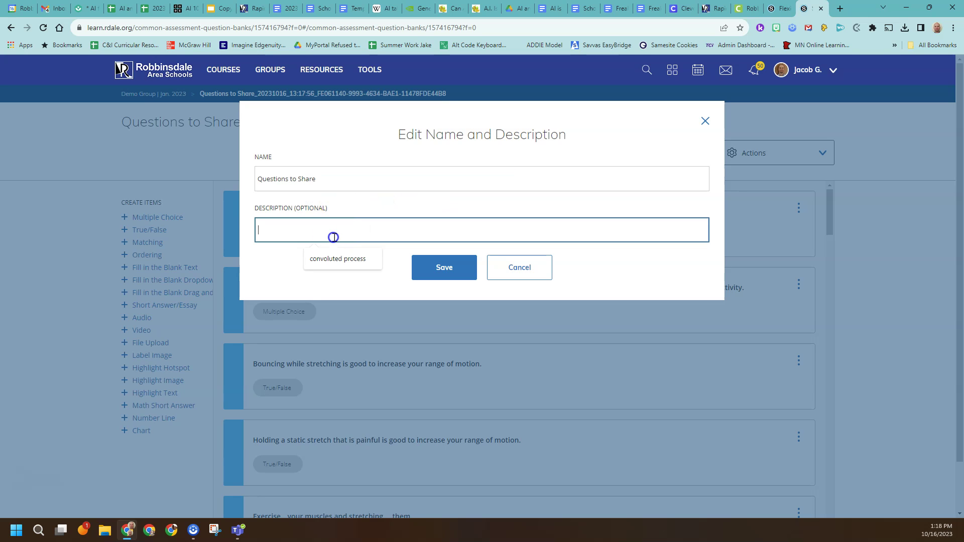
text(Department)
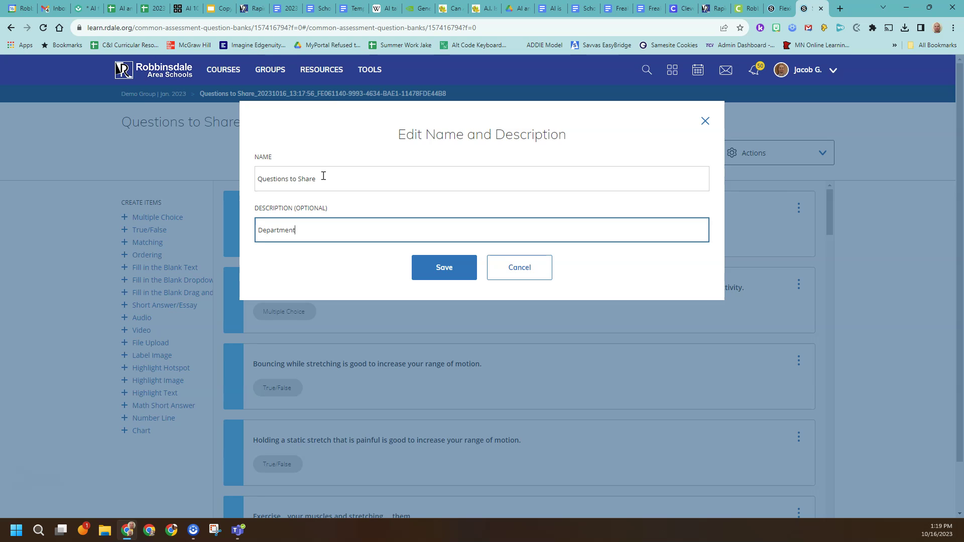
click(432, 260)
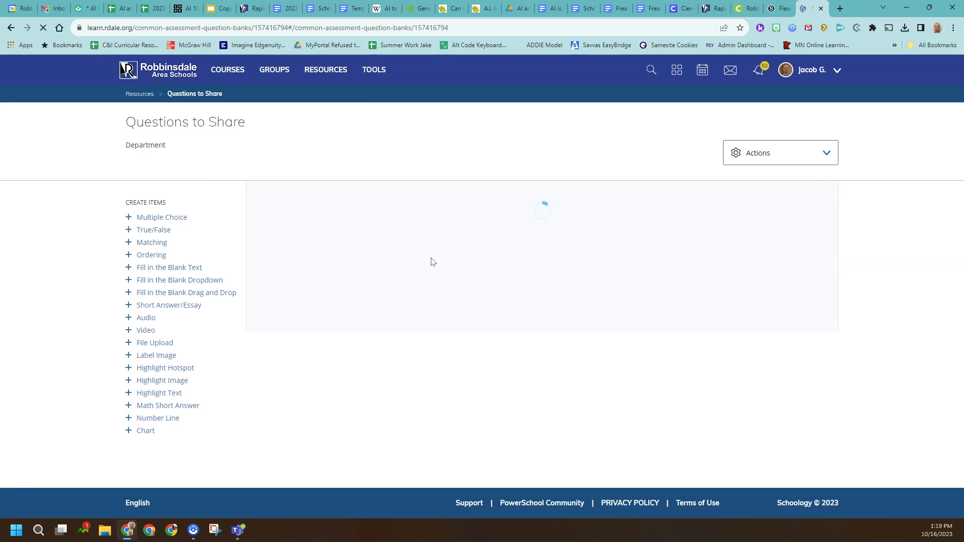
Return to the resources of Demo Group | Jan. 2023 and open the Questions to Share item bank described as Department.
click(144, 95)
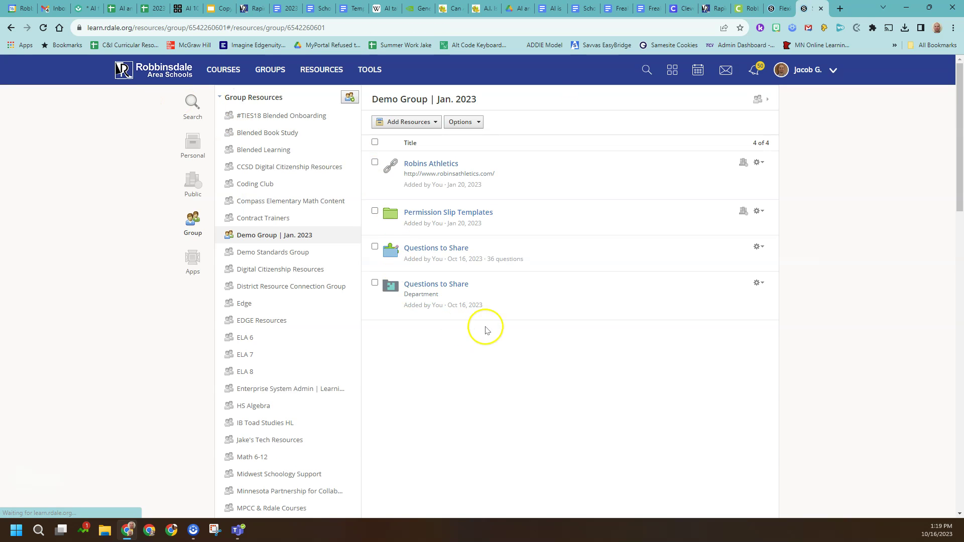
click(437, 289)
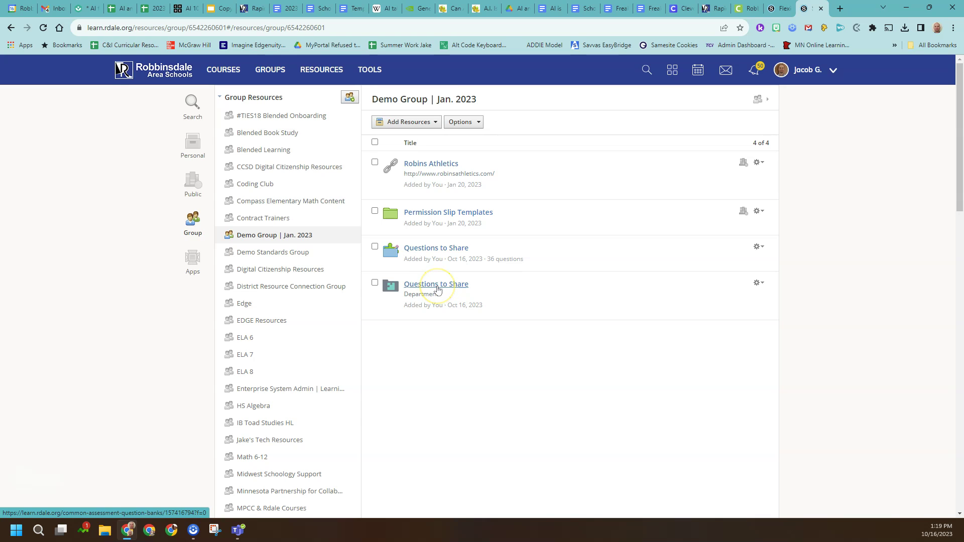